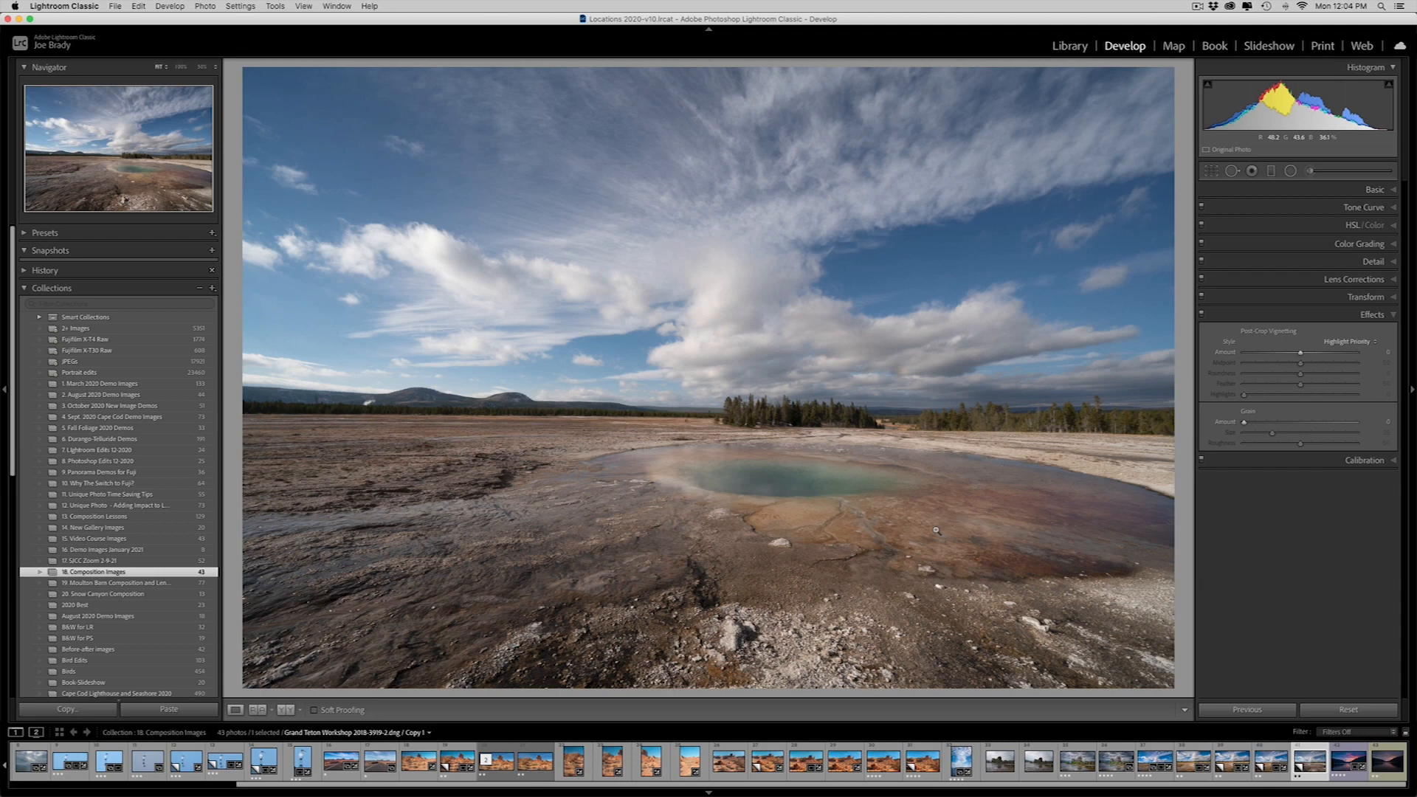
Step: Review the photo's file, capture date, dimensions and exposure details in the info overlay, and hide the overlay
{"action": "key", "text": "i"}
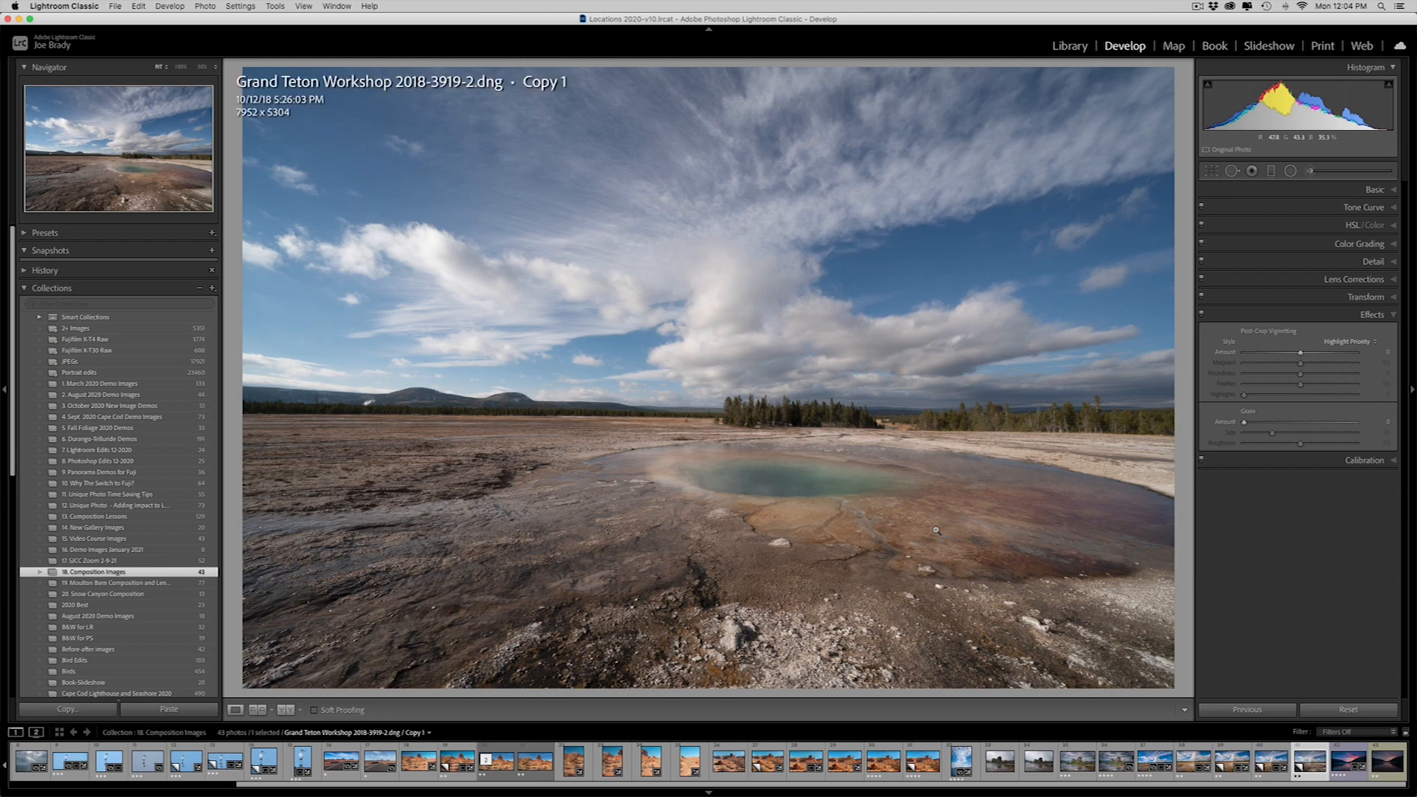
{"action": "key", "text": "i"}
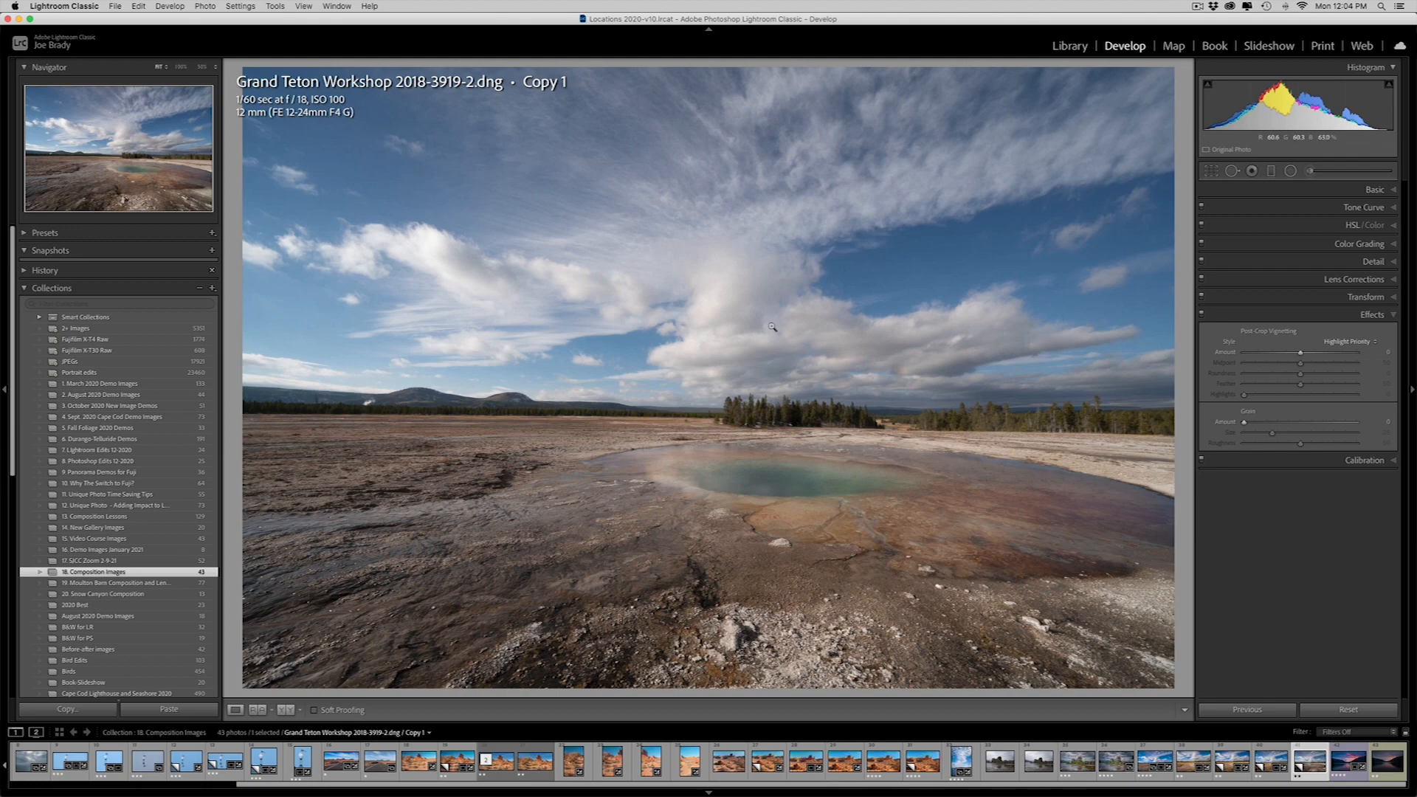
{"action": "key", "text": "i"}
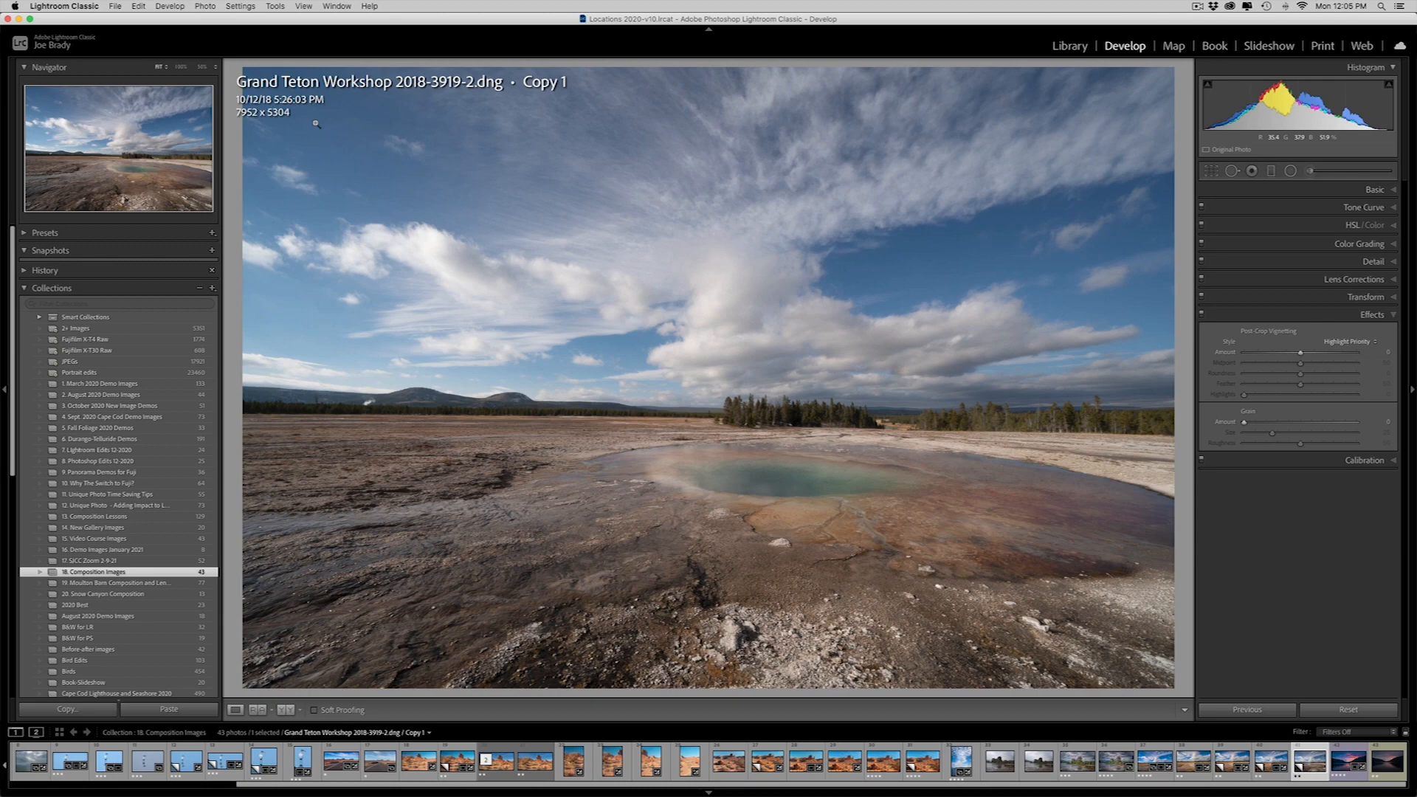
{"action": "key", "text": "i"}
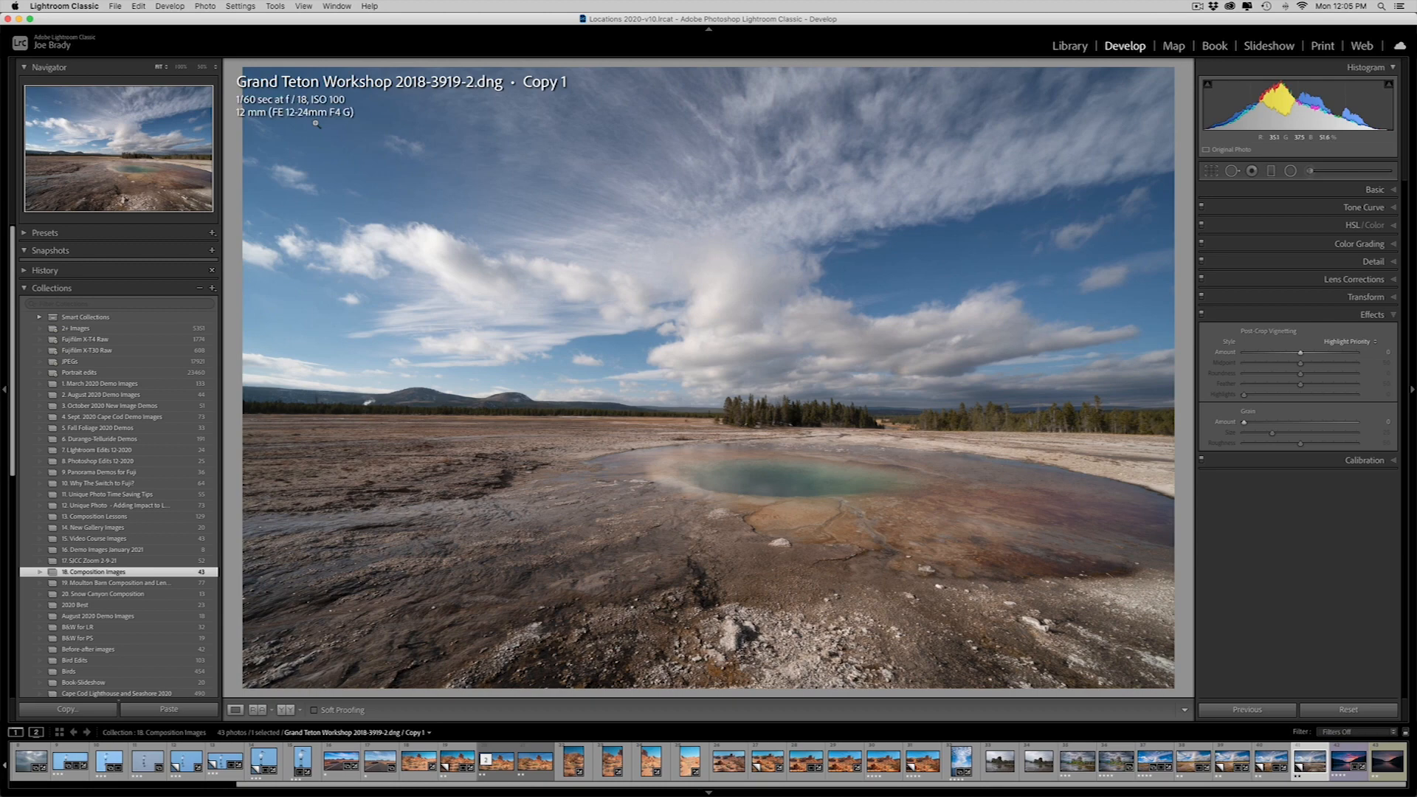
{"action": "key", "text": "i"}
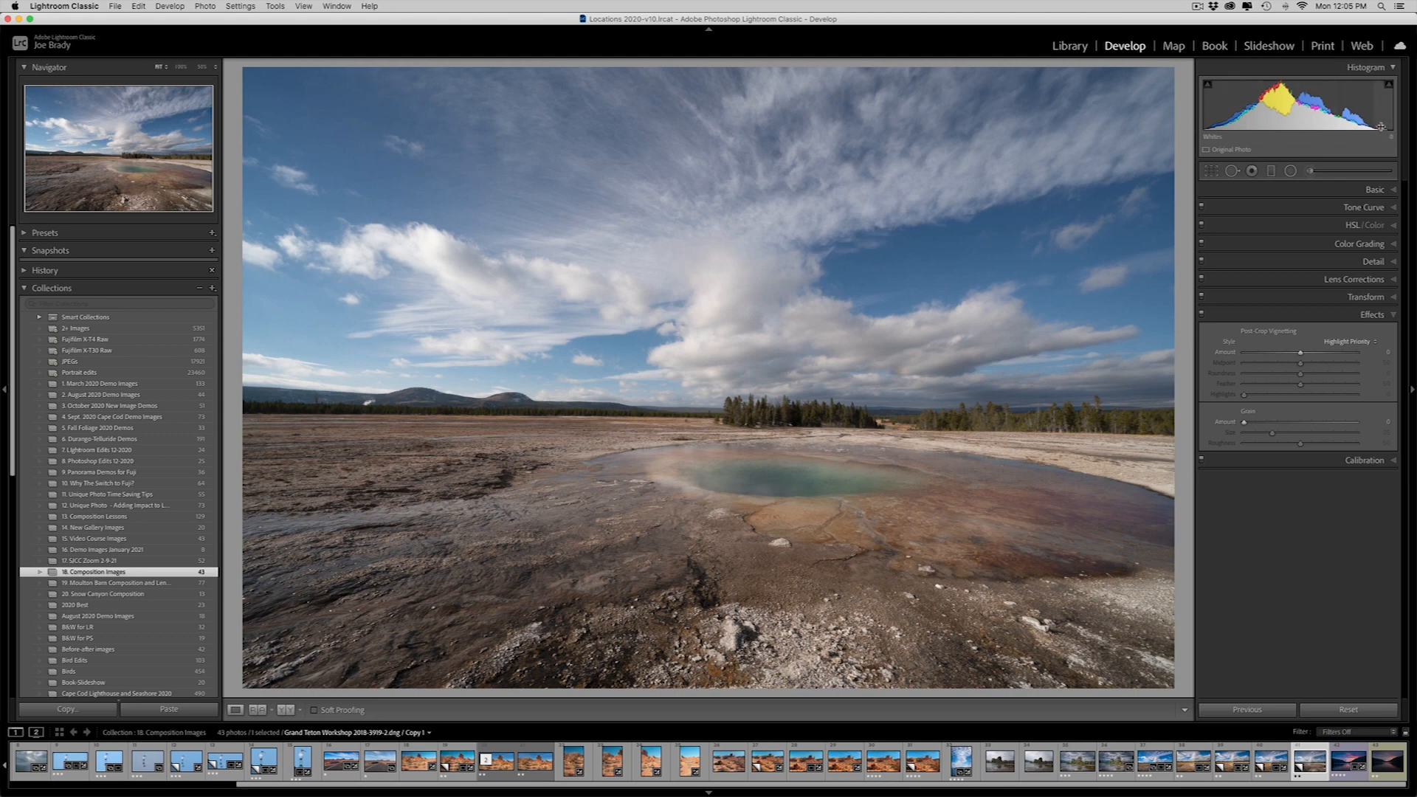
Step: Set the photo's Exposure to +0.20, Highlights to -32, Shadows to +100, Texture to +32, Clarity to +13 and Dehaze to +19
{"action": "left_click", "coordinate": [1375, 191]}
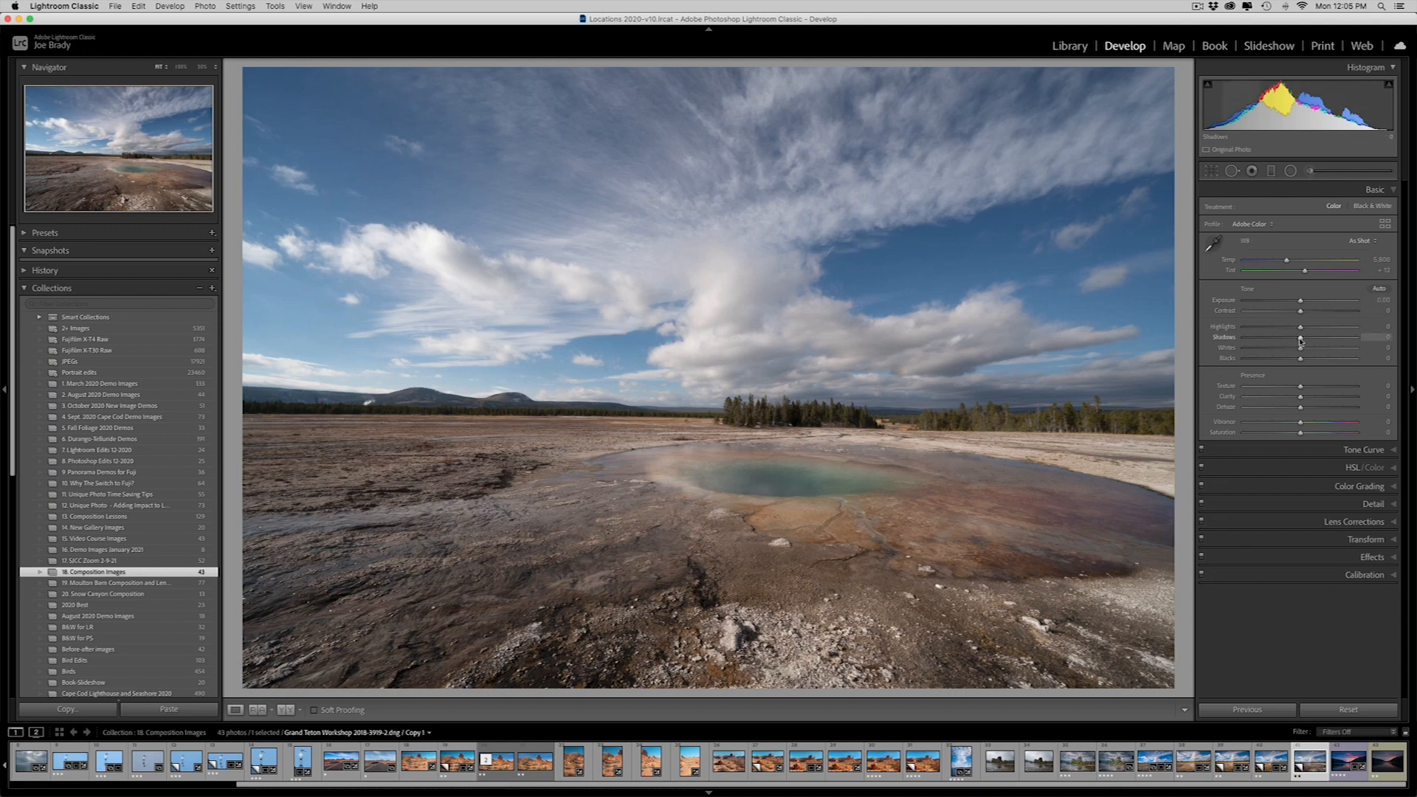
{"action": "left_click_drag", "start_coordinate": [1301, 338], "coordinate": [1356, 338]}
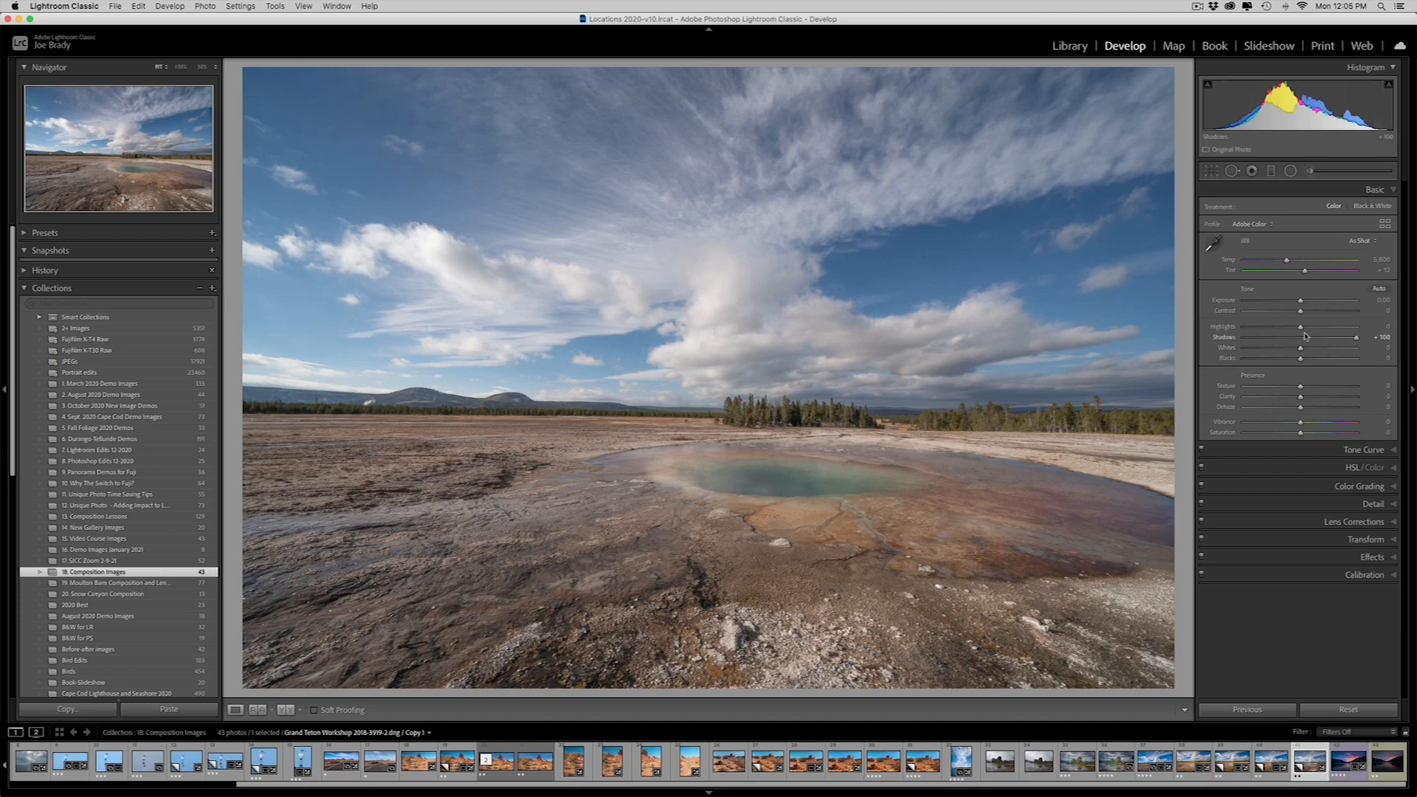
{"action": "left_click_drag", "start_coordinate": [1287, 330], "coordinate": [1303, 303]}
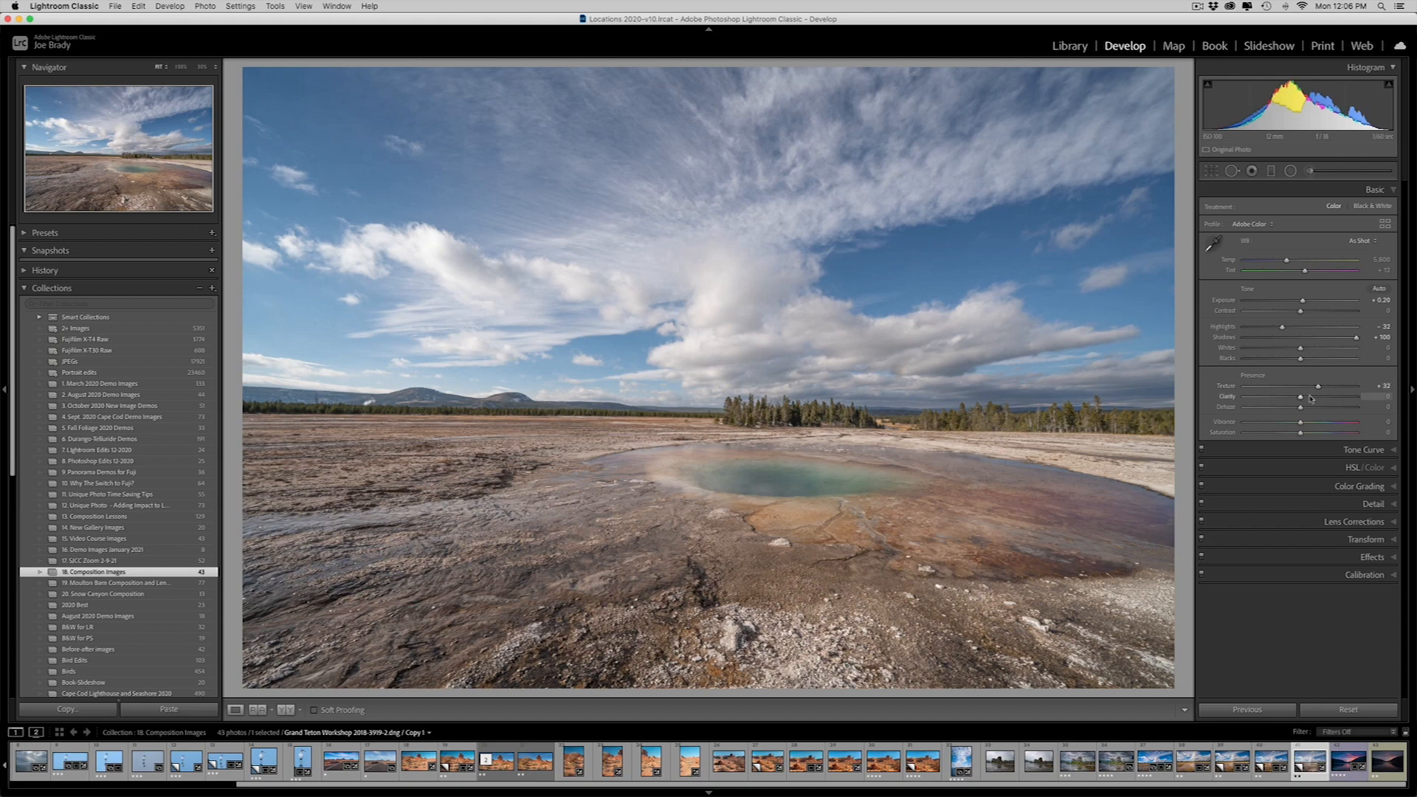
{"action": "left_click", "coordinate": [1308, 397]}
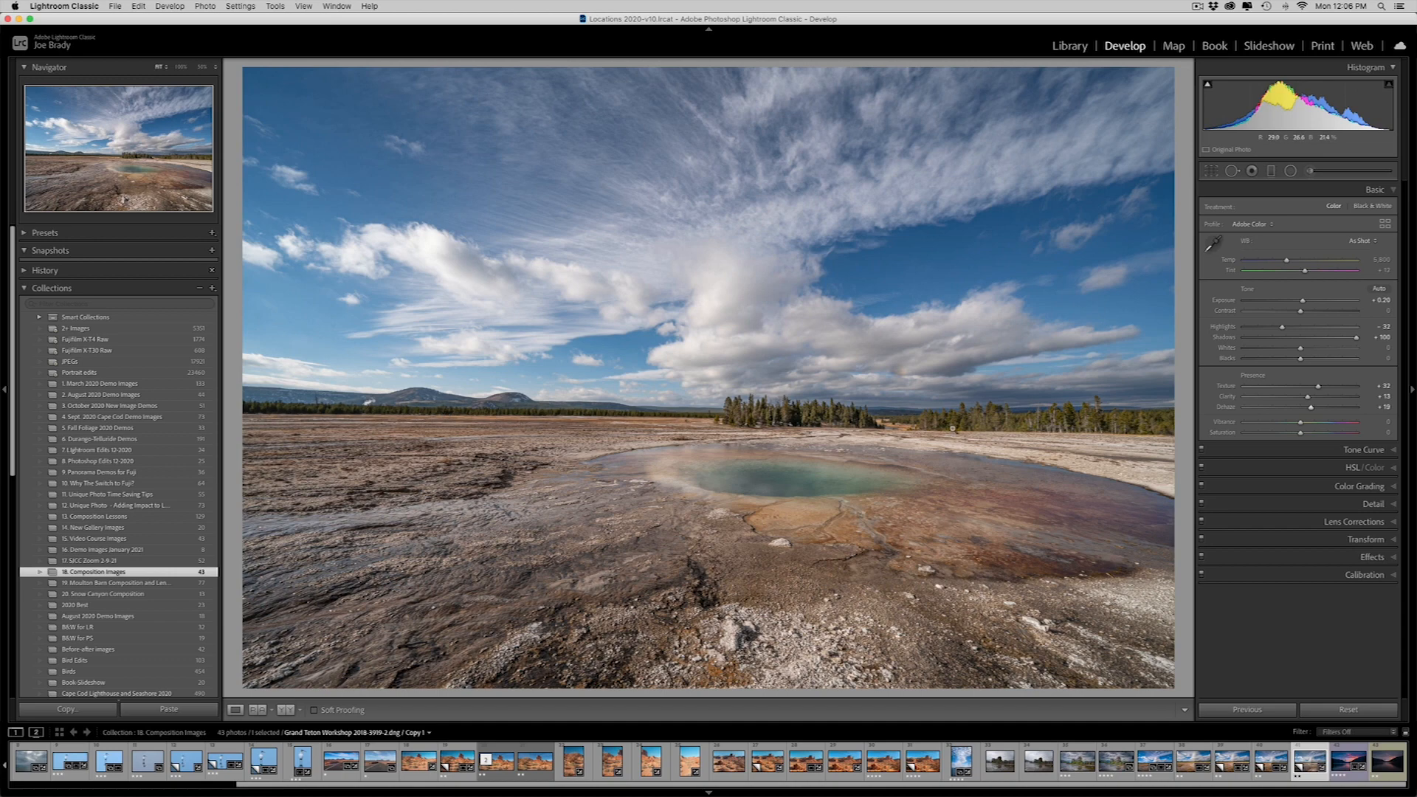
Step: Straighten the photo to an angle of -0.68 and adjust the crop slightly on all four edges
{"action": "left_click", "coordinate": [1211, 172]}
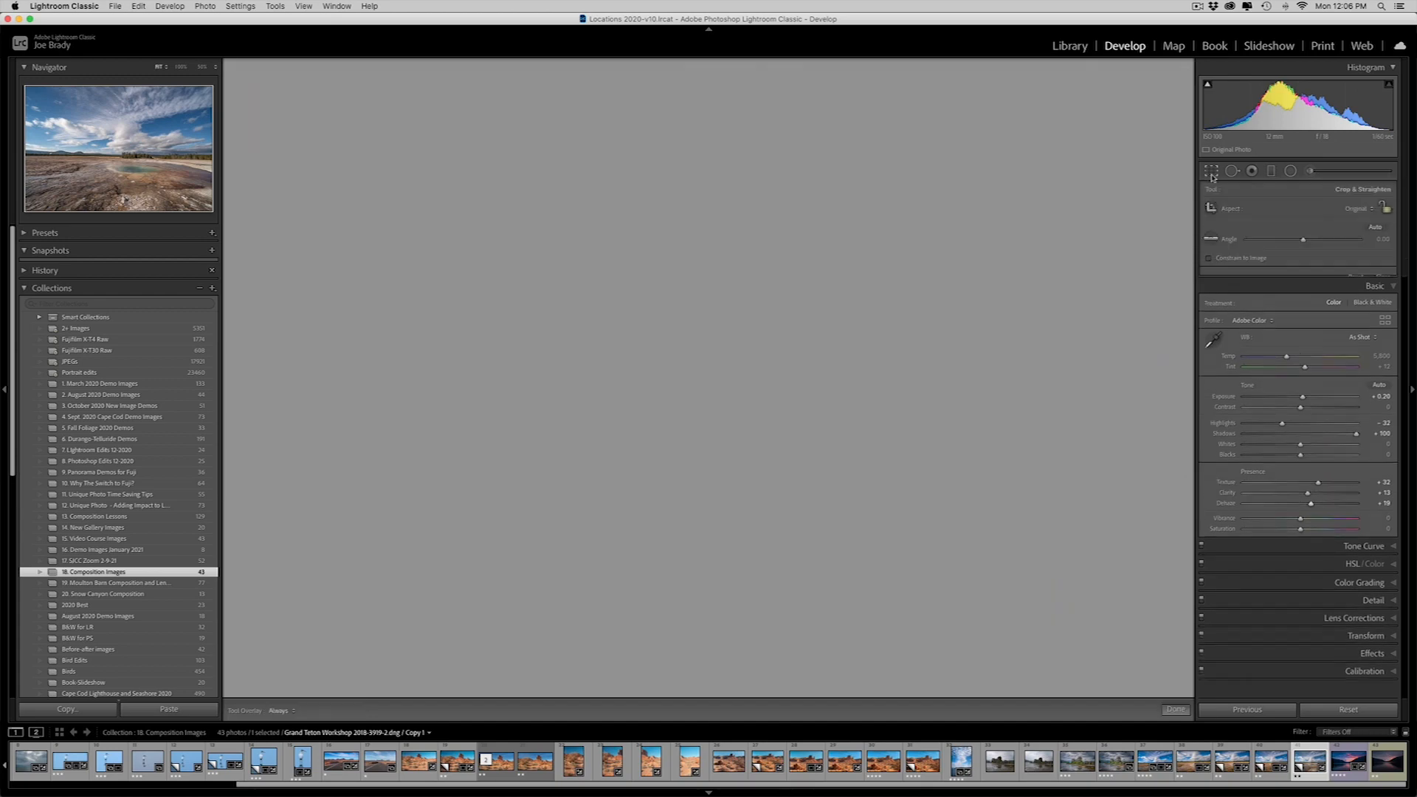
{"action": "left_click_drag", "start_coordinate": [1174, 690], "coordinate": [1176, 682]}
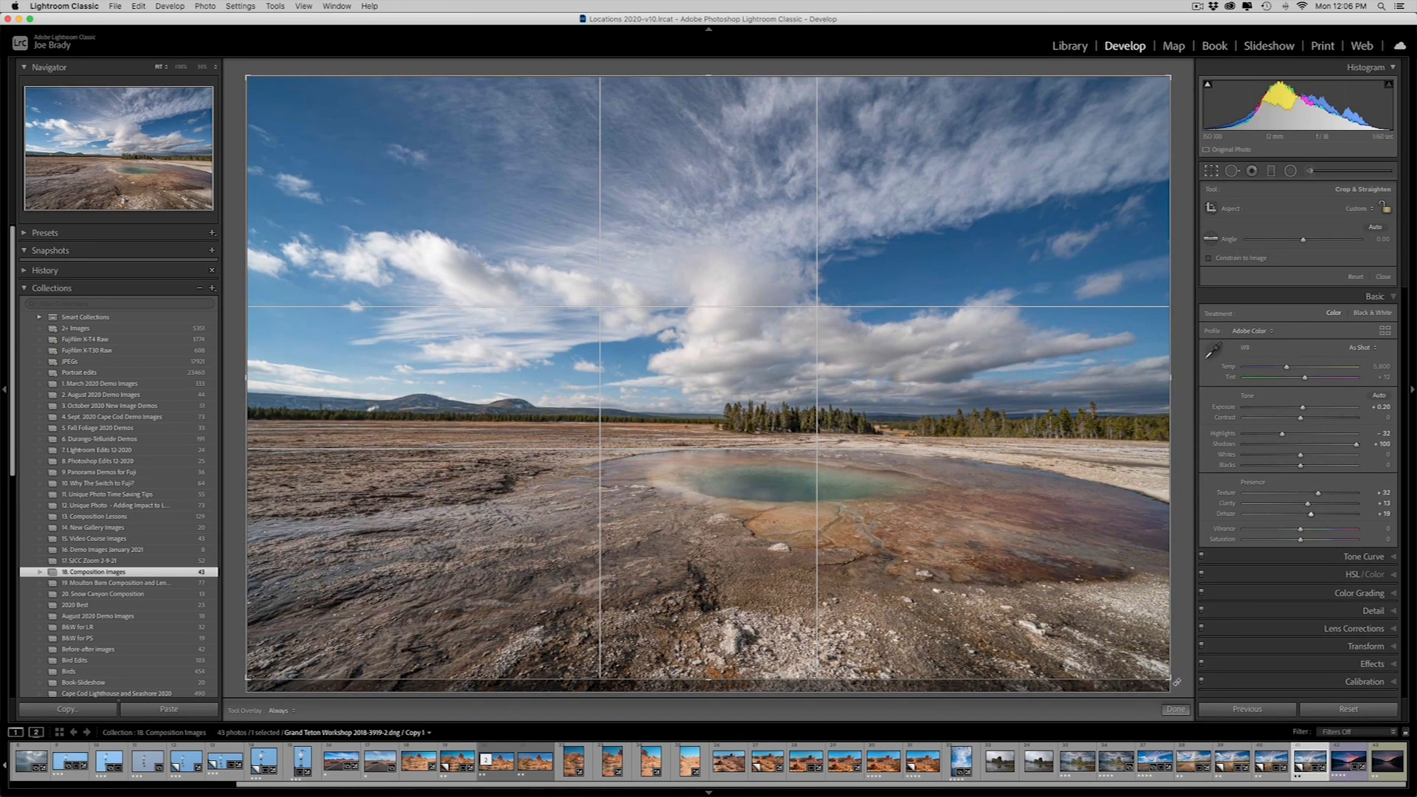
{"action": "key", "text": "super+z"}
{"action": "left_click_drag", "start_coordinate": [1175, 691], "coordinate": [1182, 687]}
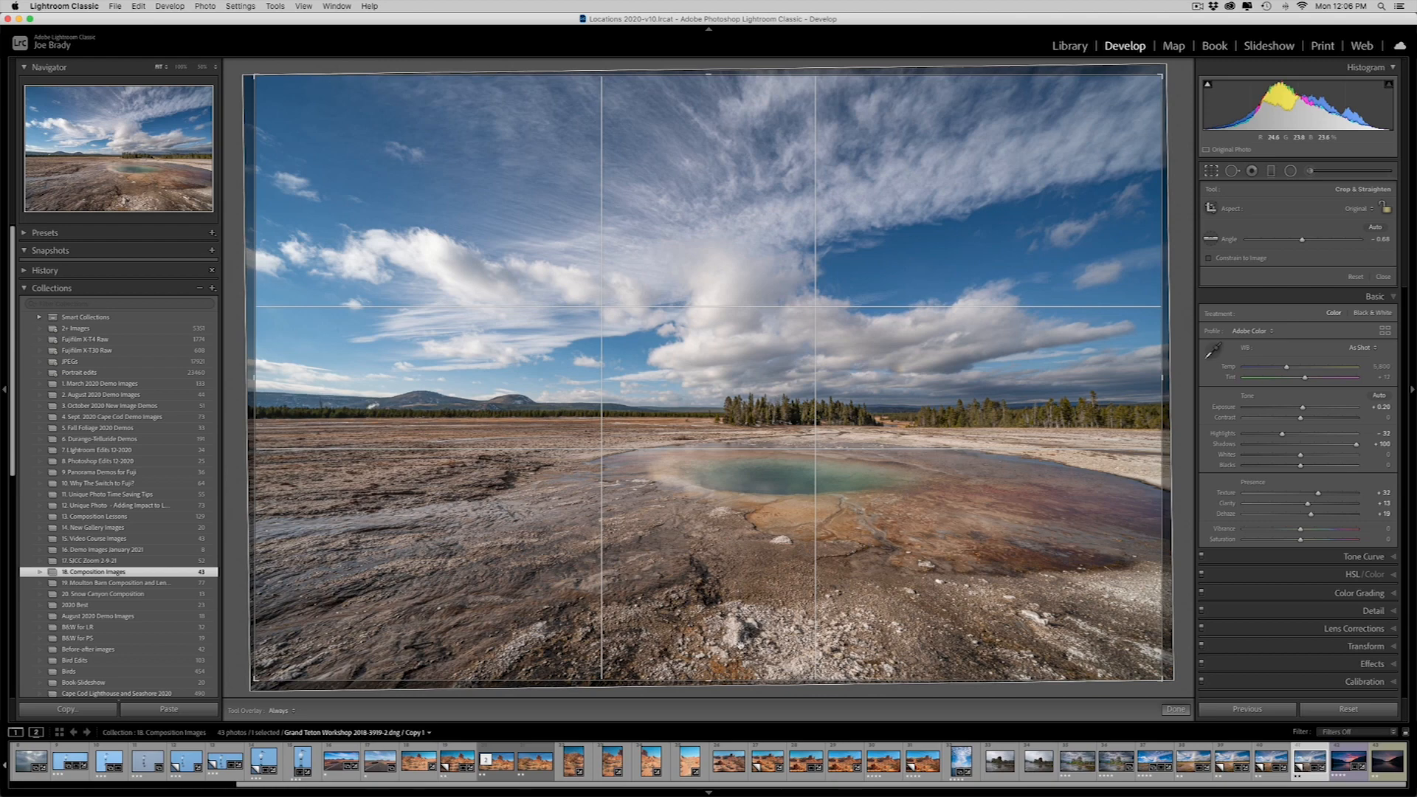
{"action": "left_click_drag", "start_coordinate": [709, 680], "coordinate": [708, 676]}
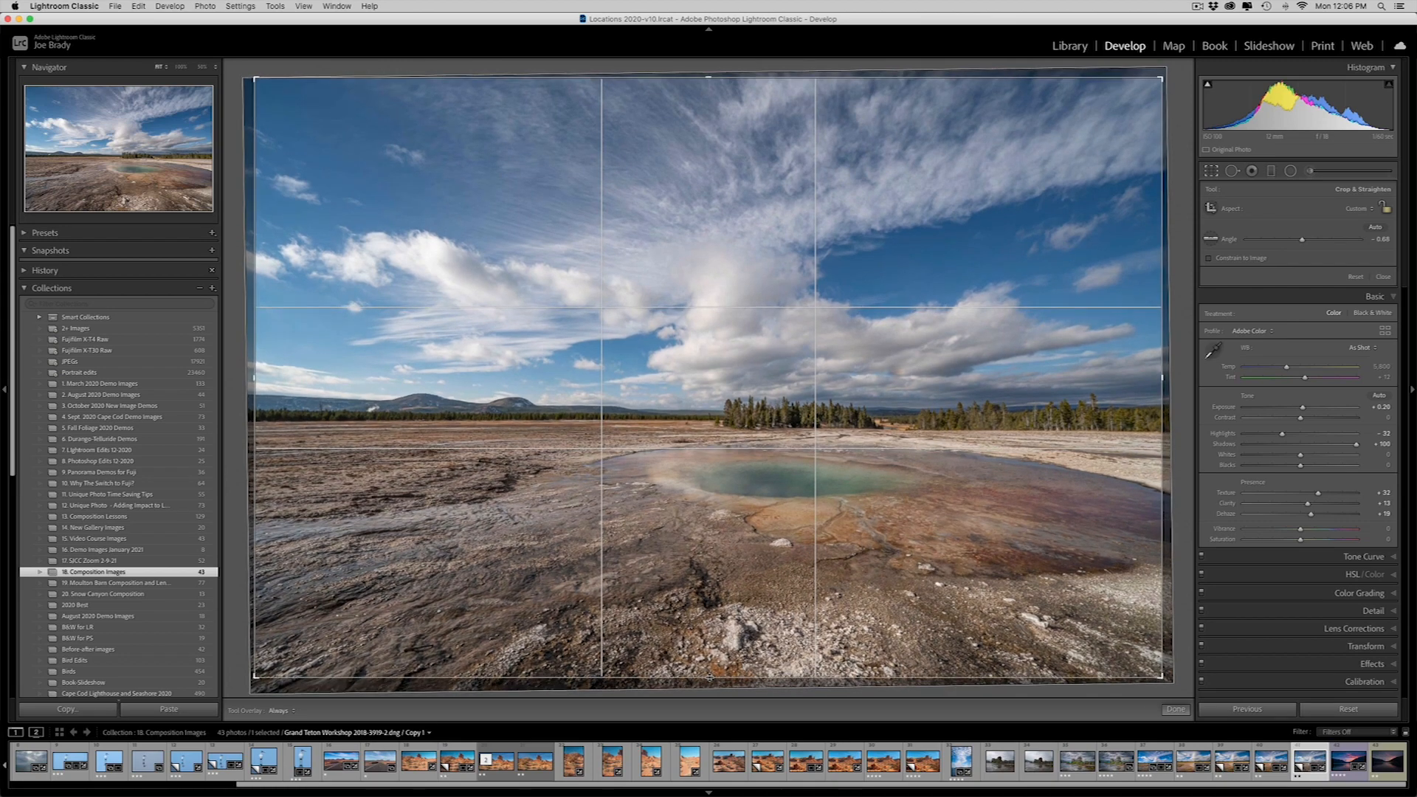
{"action": "left_click_drag", "start_coordinate": [691, 81], "coordinate": [690, 86]}
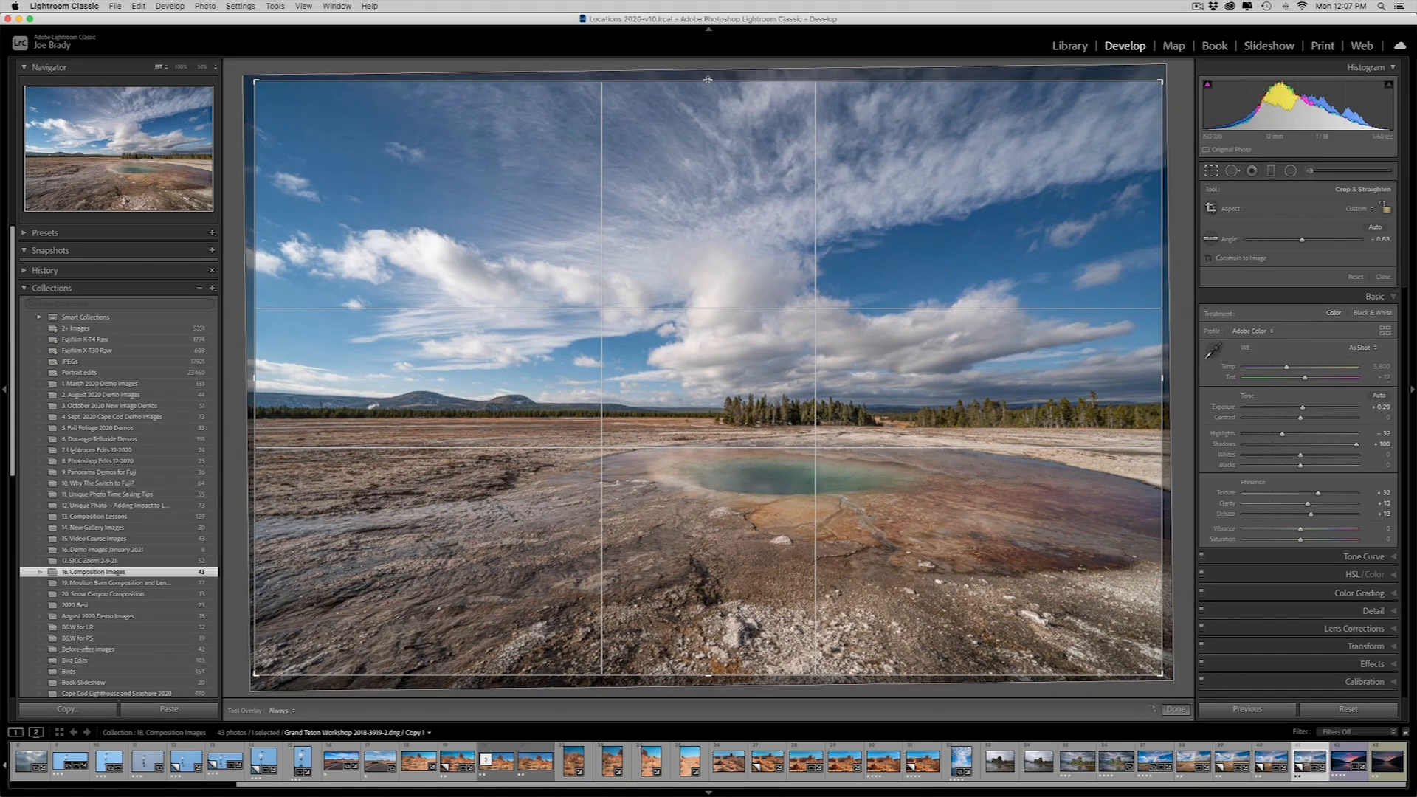
{"action": "left_click_drag", "start_coordinate": [1157, 374], "coordinate": [1161, 374]}
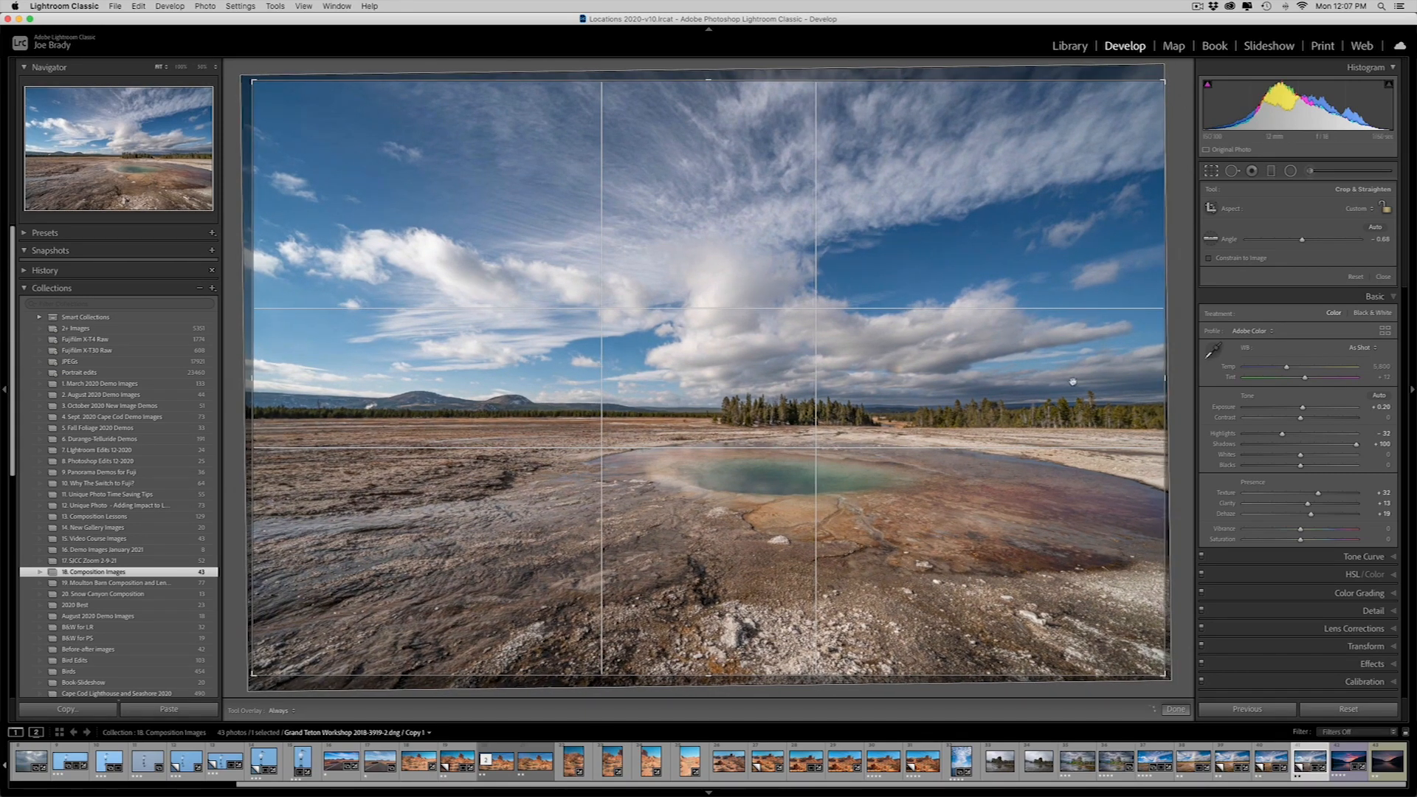
{"action": "left_click_drag", "start_coordinate": [252, 389], "coordinate": [250, 389]}
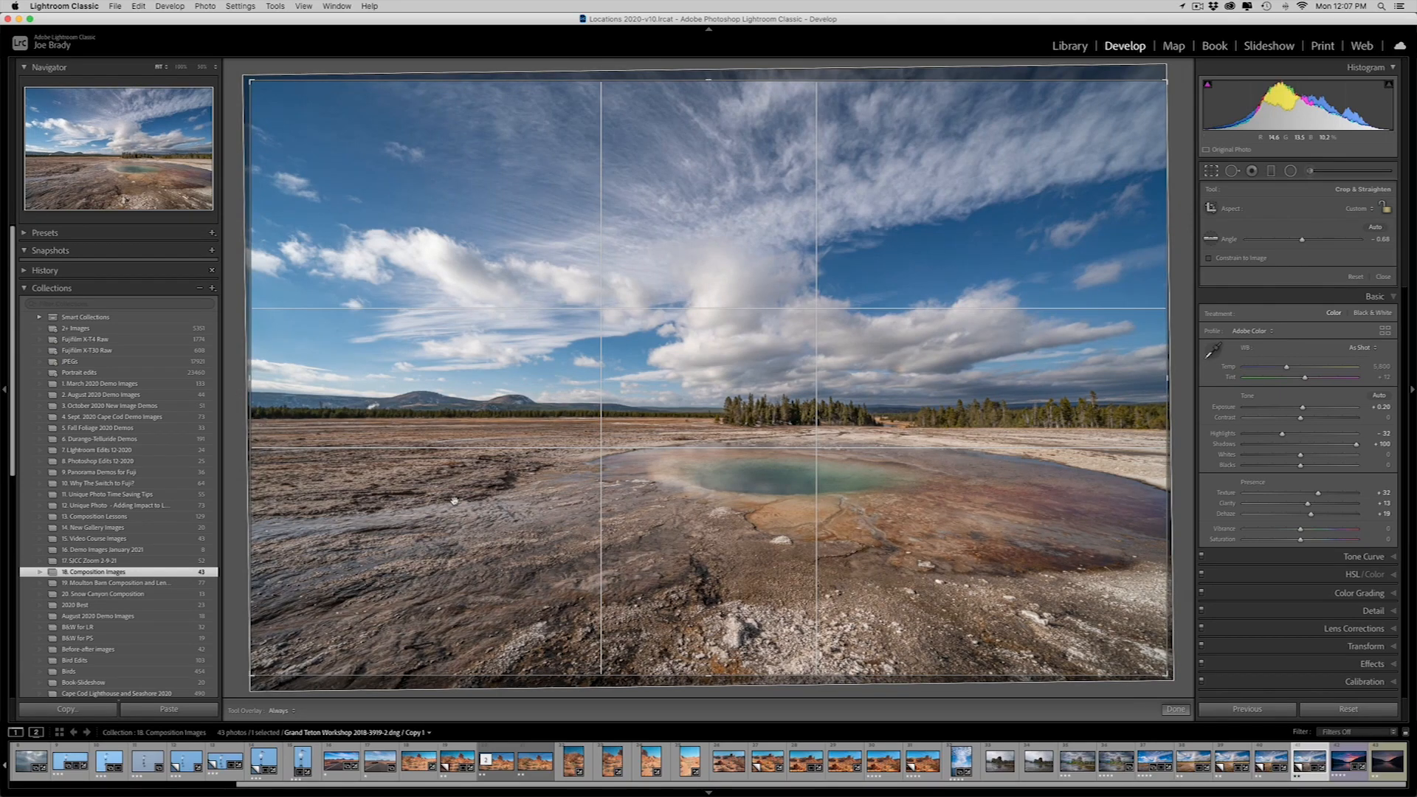
{"action": "key", "text": "Return"}
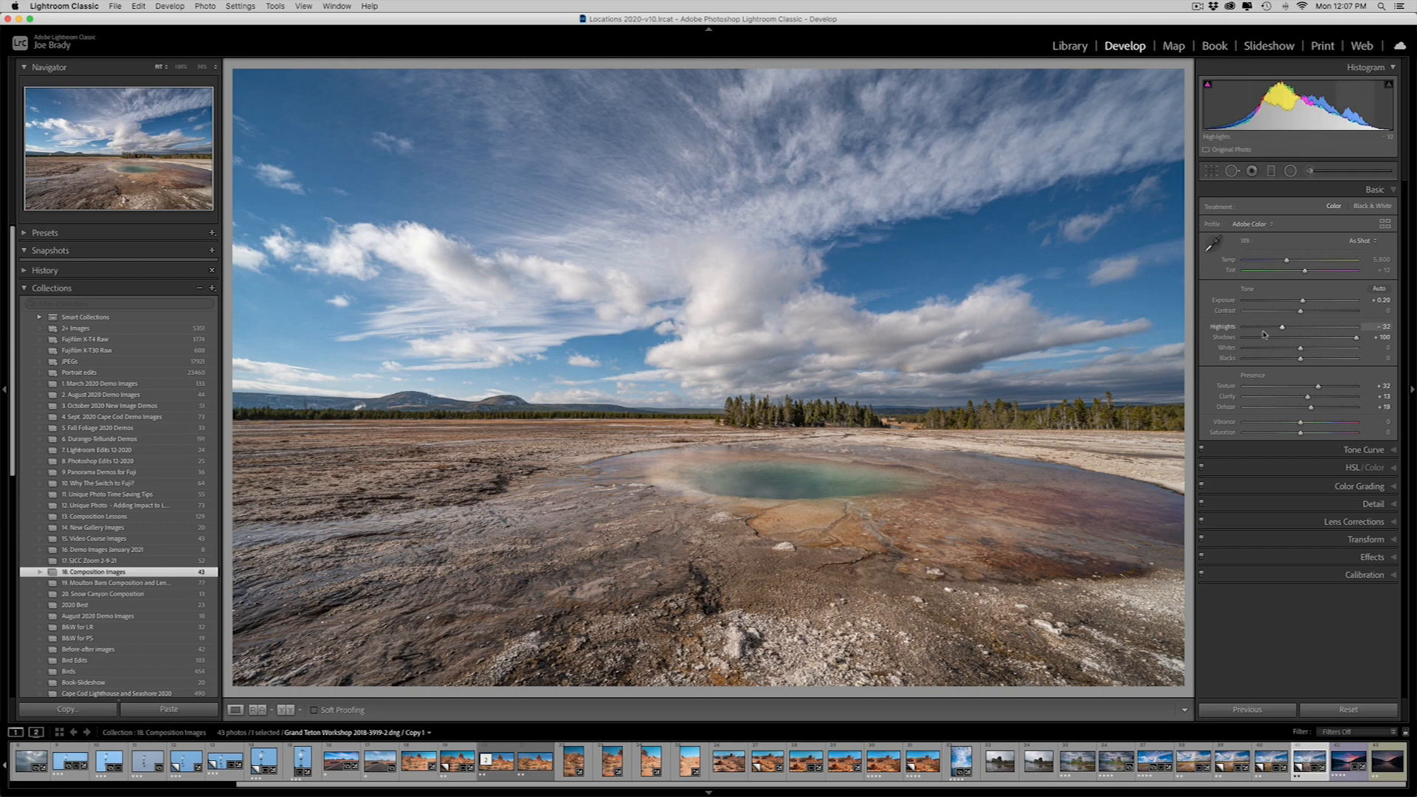
Step: Add a graduated filter over the foreground, fading out just above the horizon, with Saturation at about 60
{"action": "left_click", "coordinate": [1272, 172]}
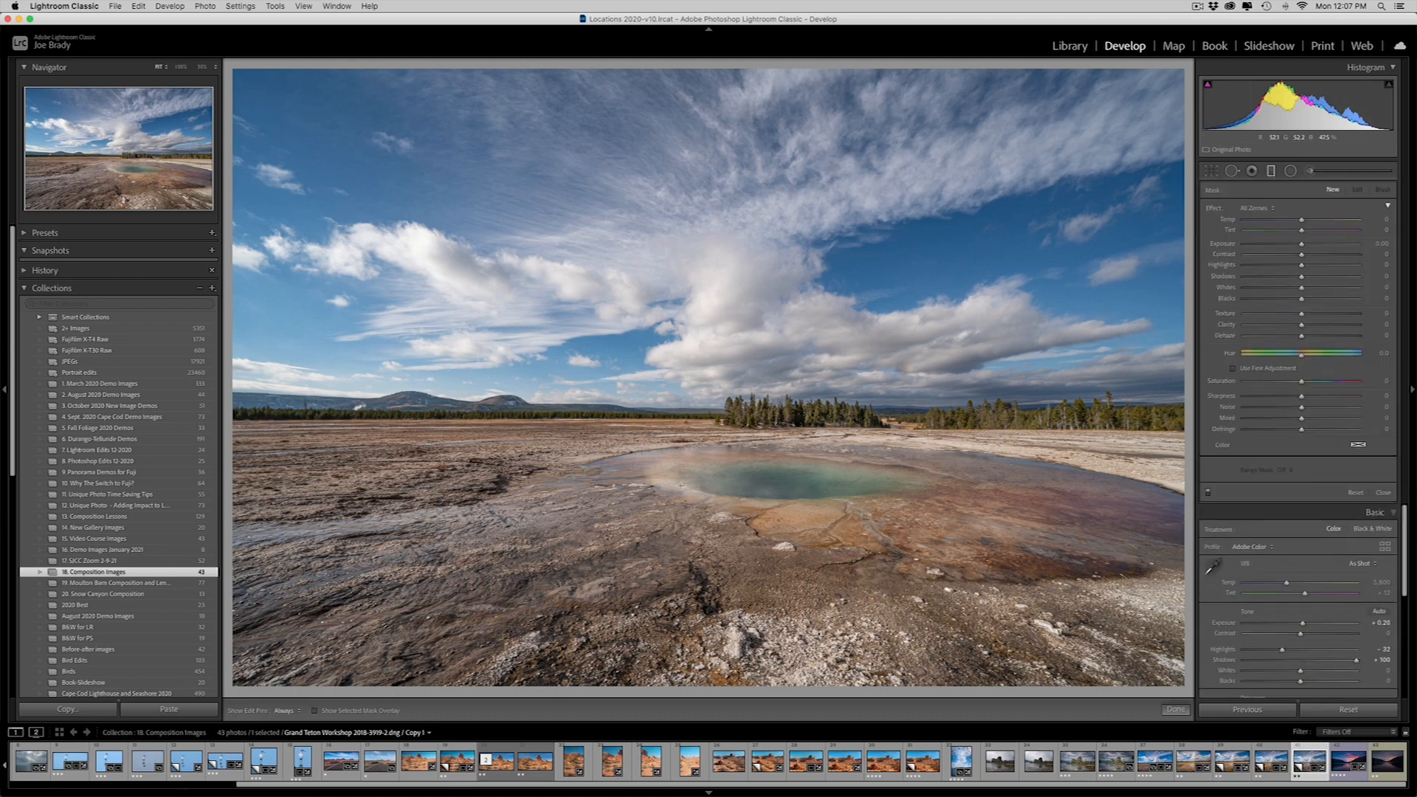
{"action": "left_click_drag", "start_coordinate": [723, 421], "coordinate": [722, 345]}
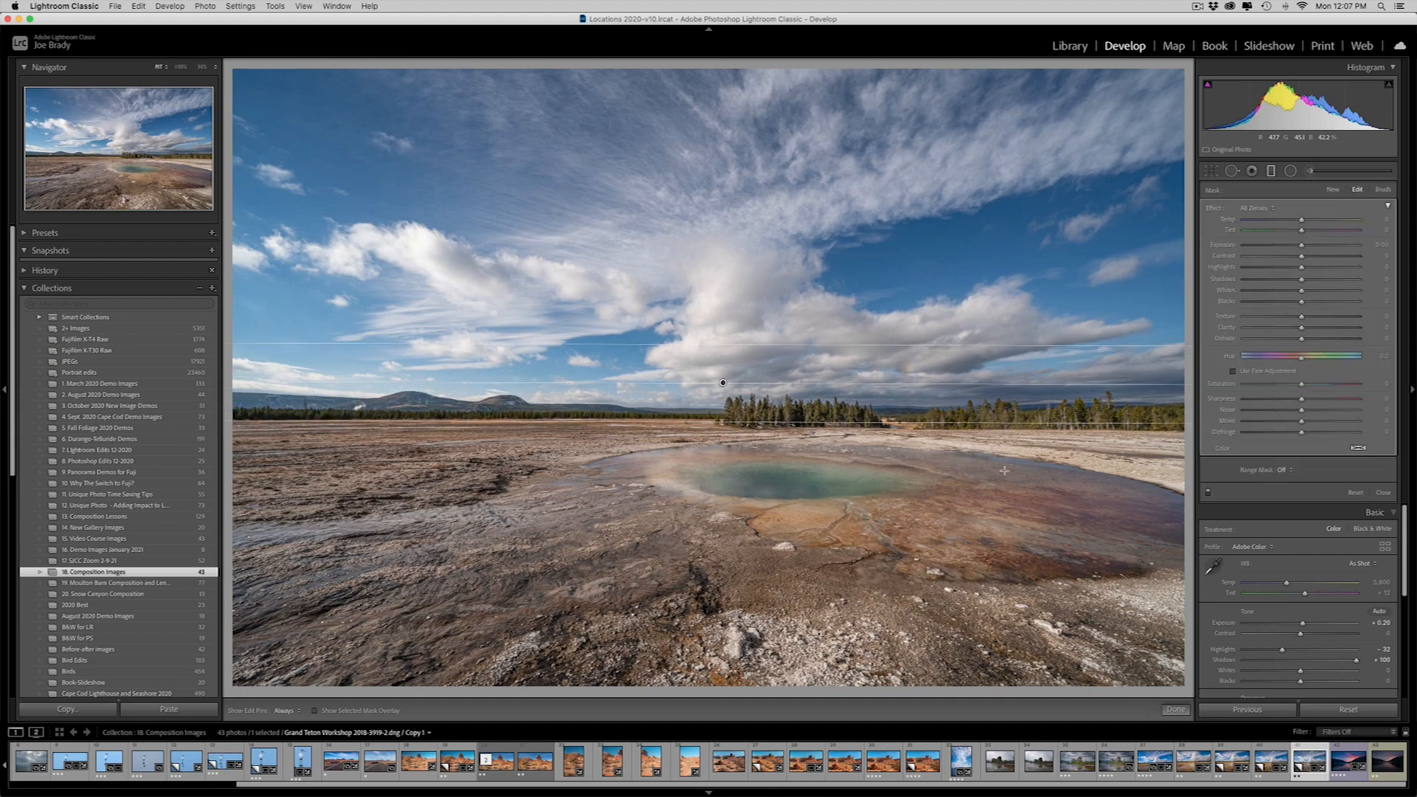
{"action": "key", "text": "o"}
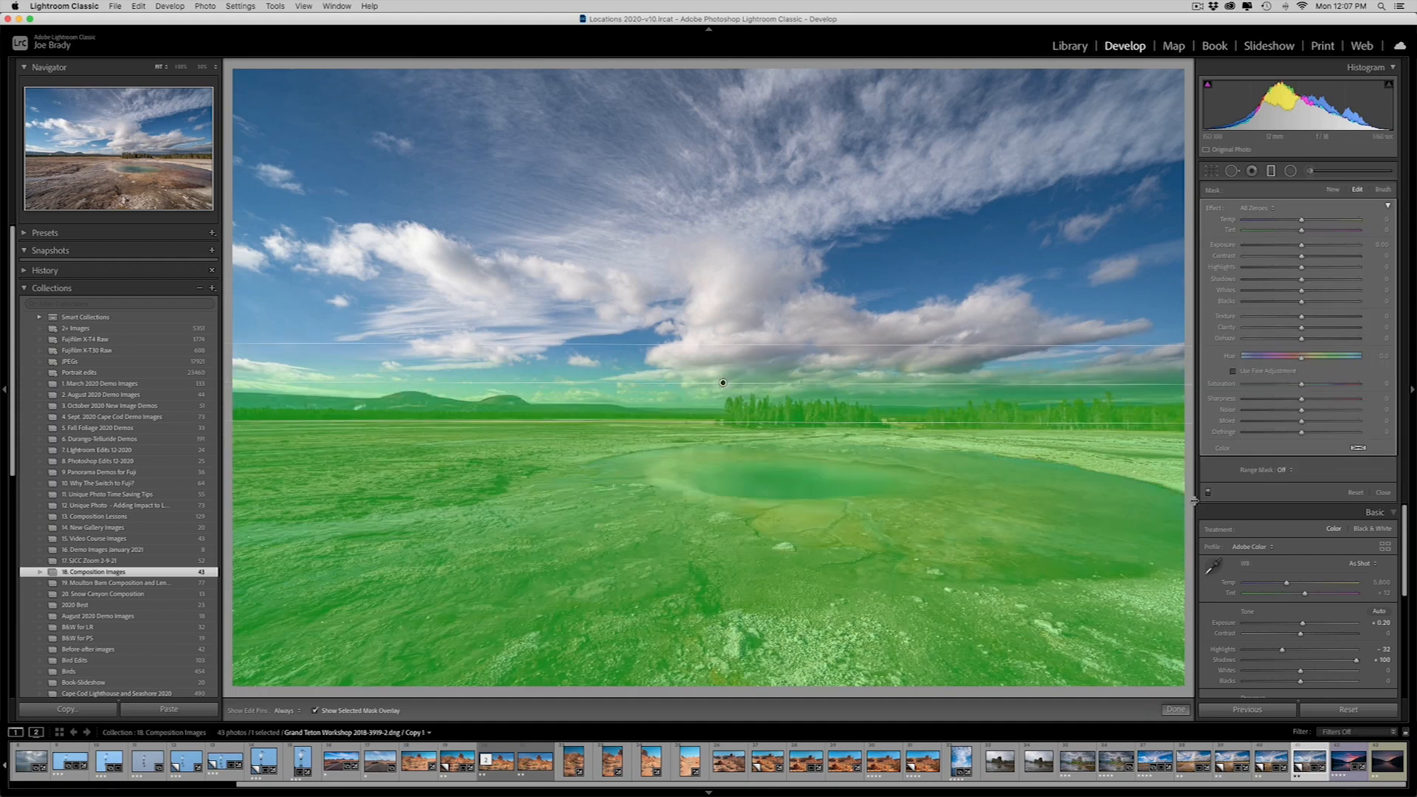
{"action": "key", "text": "o"}
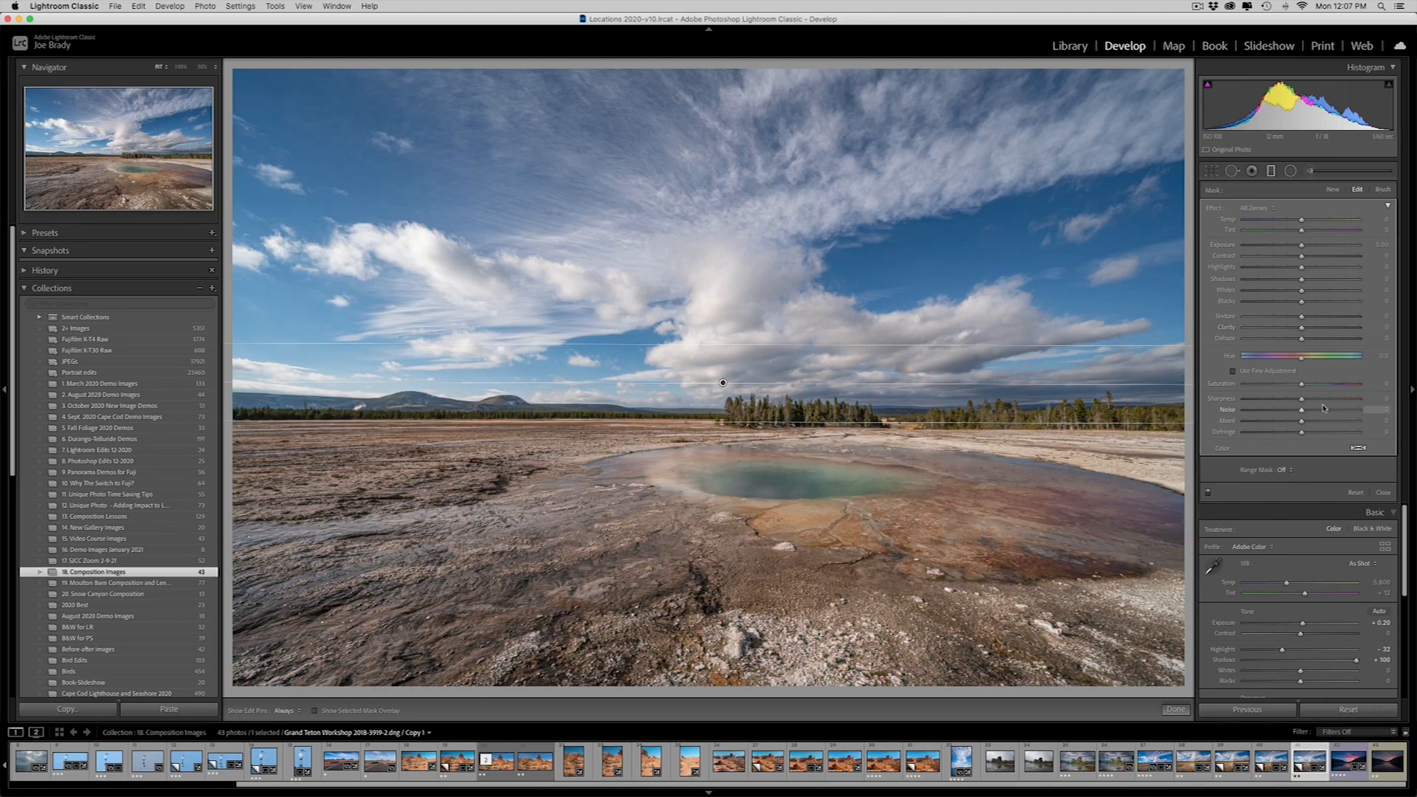
{"action": "left_click_drag", "start_coordinate": [1330, 388], "coordinate": [1335, 385]}
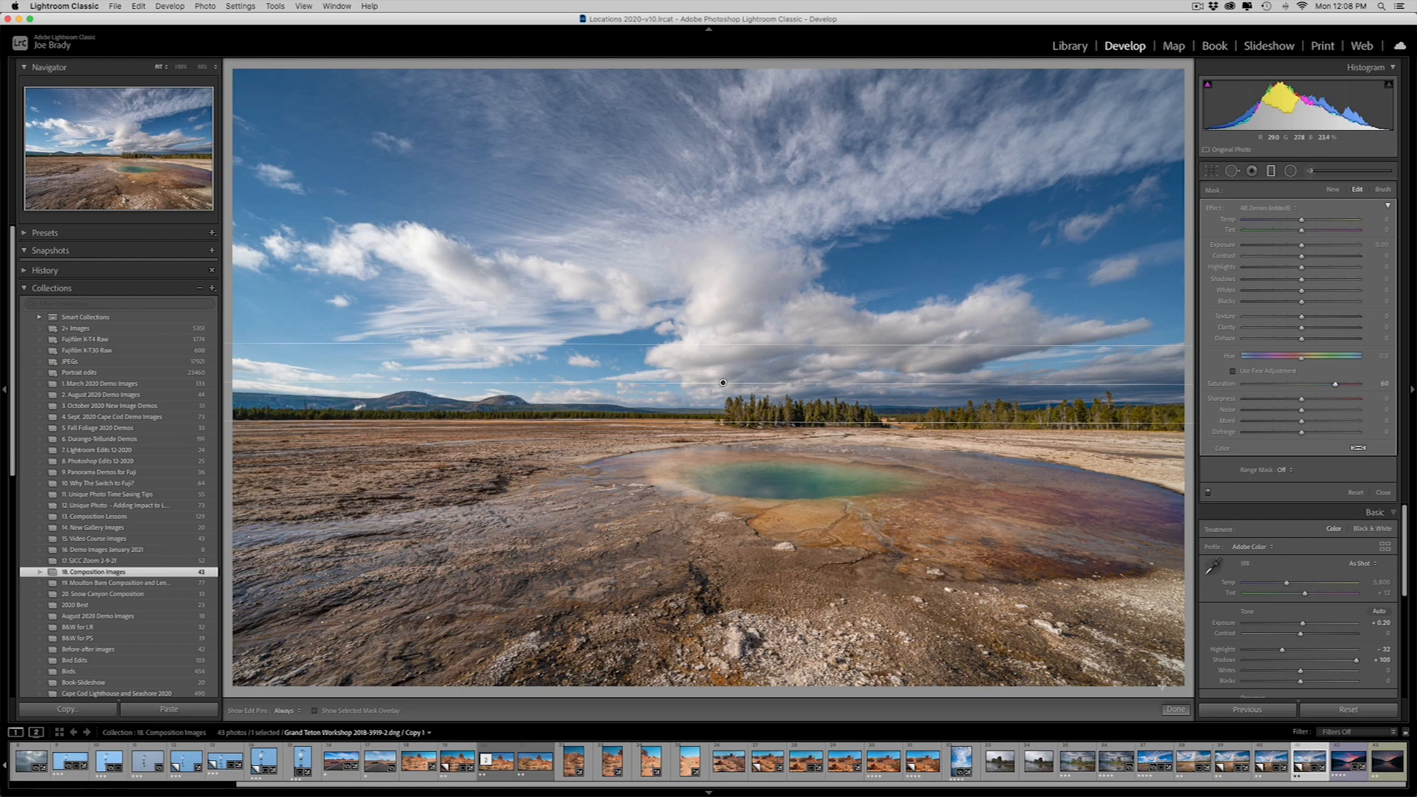
{"action": "left_click", "coordinate": [1176, 709]}
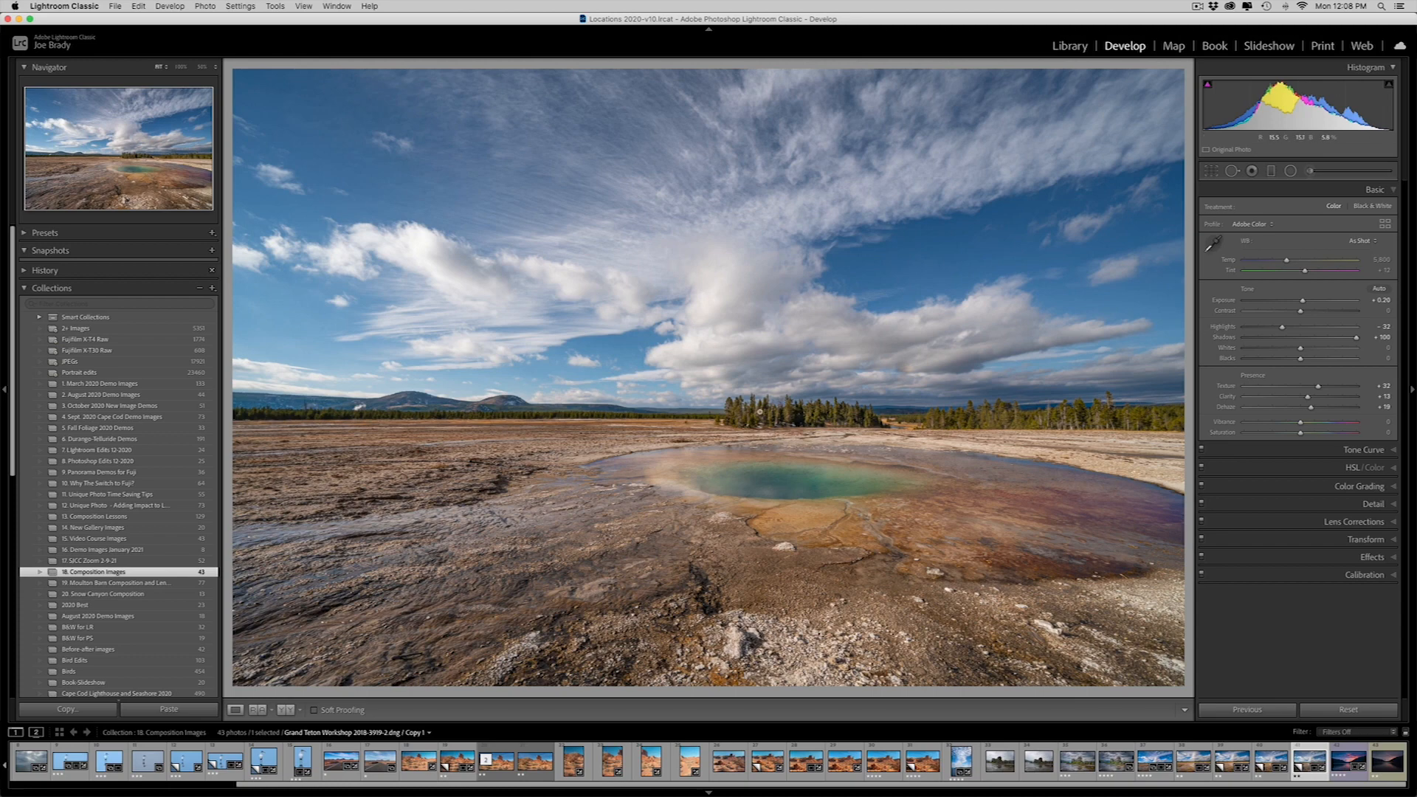
Step: Paint an adjustment brush mask over the evergreen trees along the horizon, using Auto Mask and brush size 12
{"action": "left_click", "coordinate": [1310, 171]}
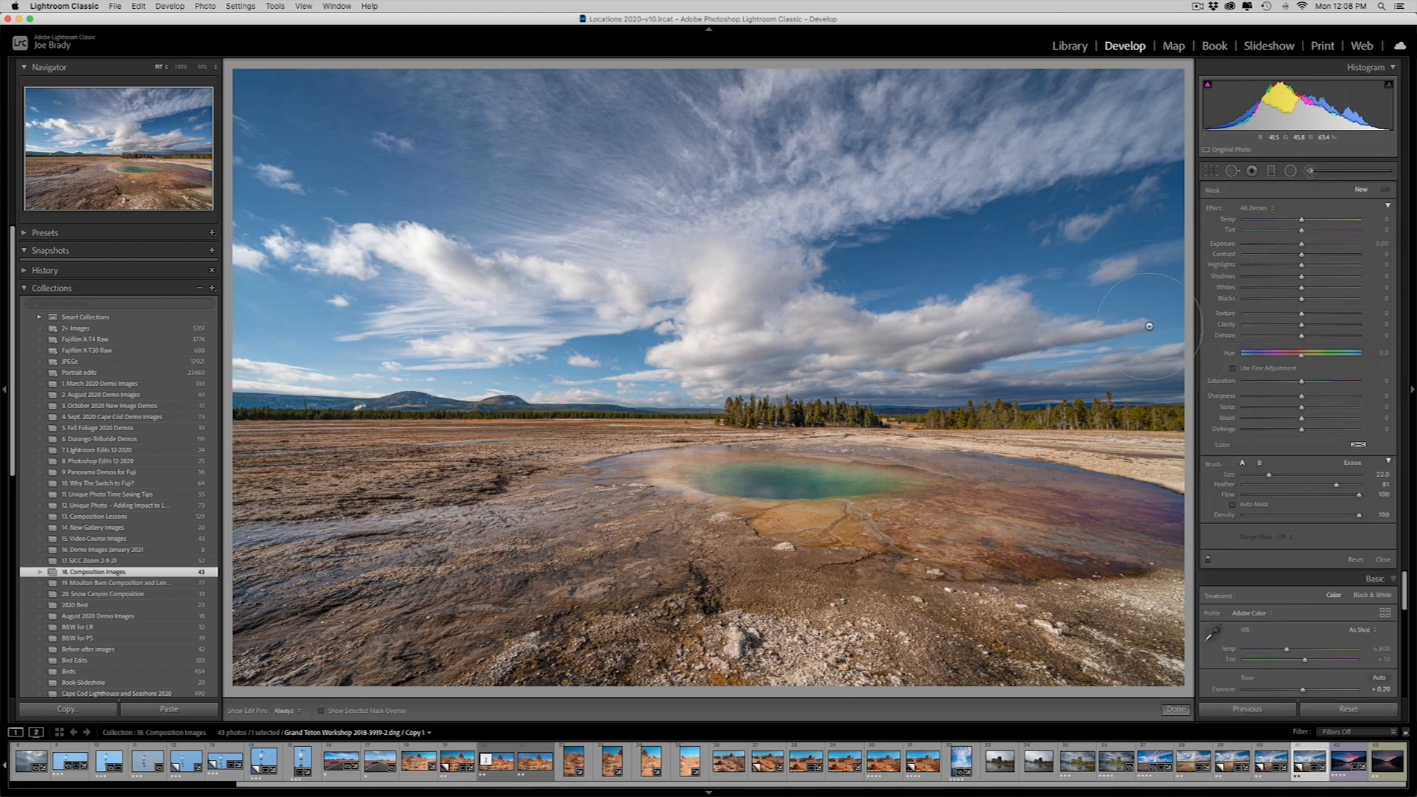
{"action": "scroll", "coordinate": [1145, 374], "scroll_direction": "down", "scroll_amount": 4}
{"action": "key", "text": "a"}
{"action": "scroll", "coordinate": [1108, 438], "scroll_direction": "down", "scroll_amount": 1}
{"action": "key", "text": "o"}
{"action": "key", "text": "h"}
{"action": "left_click_drag", "start_coordinate": [1166, 418], "coordinate": [934, 412]}
{"action": "key", "text": "h"}
{"action": "key", "text": "h"}
{"action": "left_click_drag", "start_coordinate": [1165, 418], "coordinate": [719, 413]}
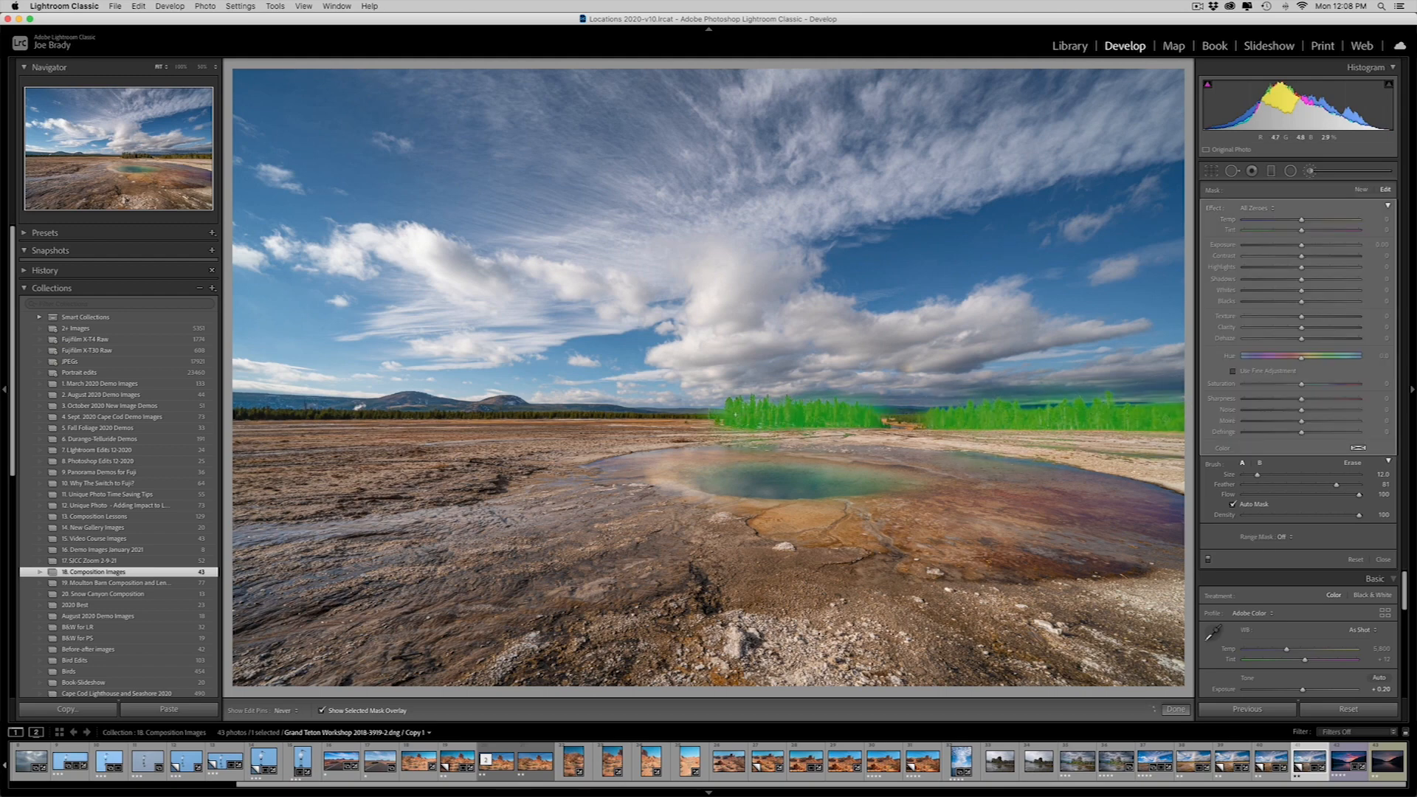
Step: Extend the brush mask along the rest of the horizon to cover the distant hills and far tree line
{"action": "left_click", "coordinate": [906, 415]}
{"action": "key", "text": "h"}
{"action": "left_click_drag", "start_coordinate": [1165, 419], "coordinate": [235, 425]}
{"action": "key", "text": "h"}
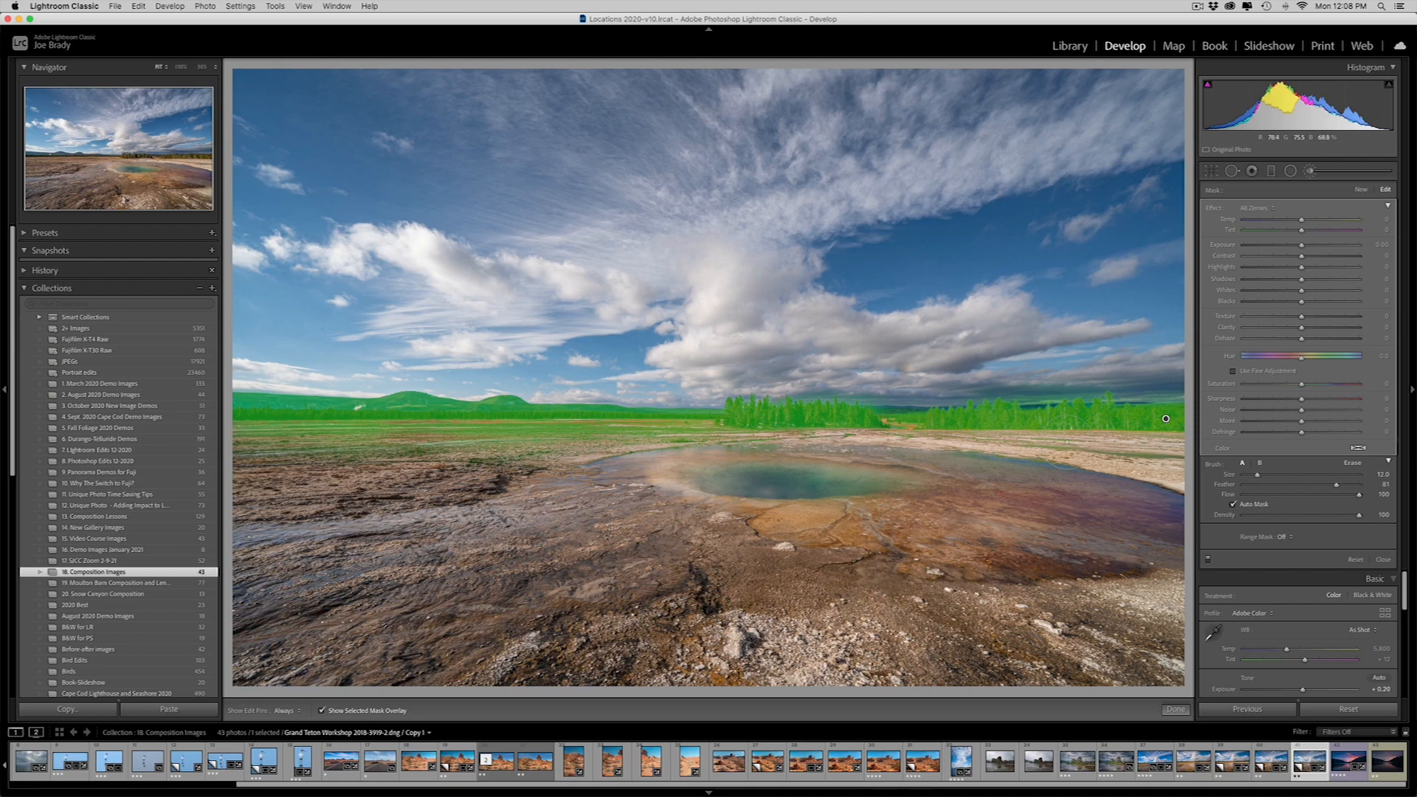
{"action": "key", "text": "o"}
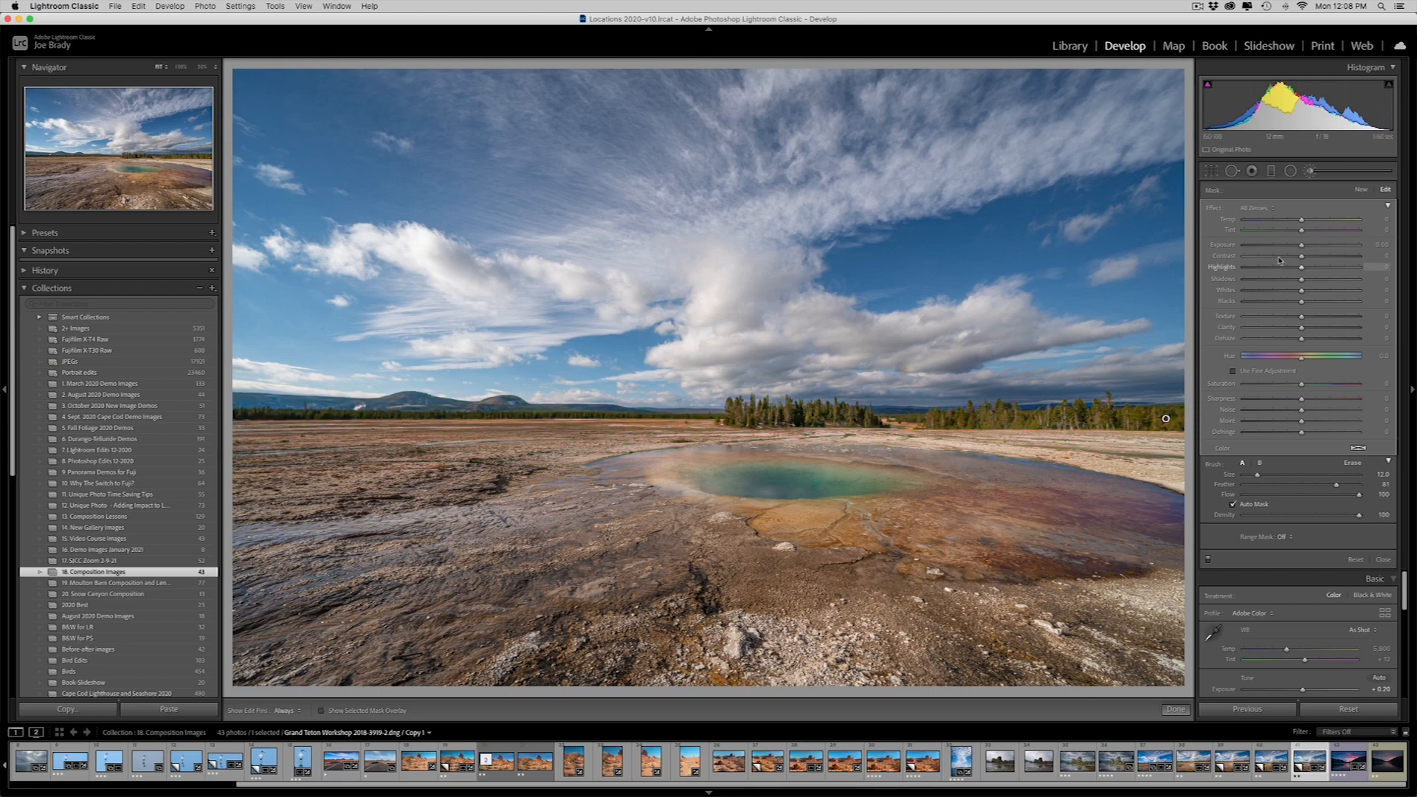
Step: Set the horizon brush mask's Temp to -23, Tint to -14 and Exposure to 0.43, and finish the adjustment
{"action": "left_click", "coordinate": [1289, 220]}
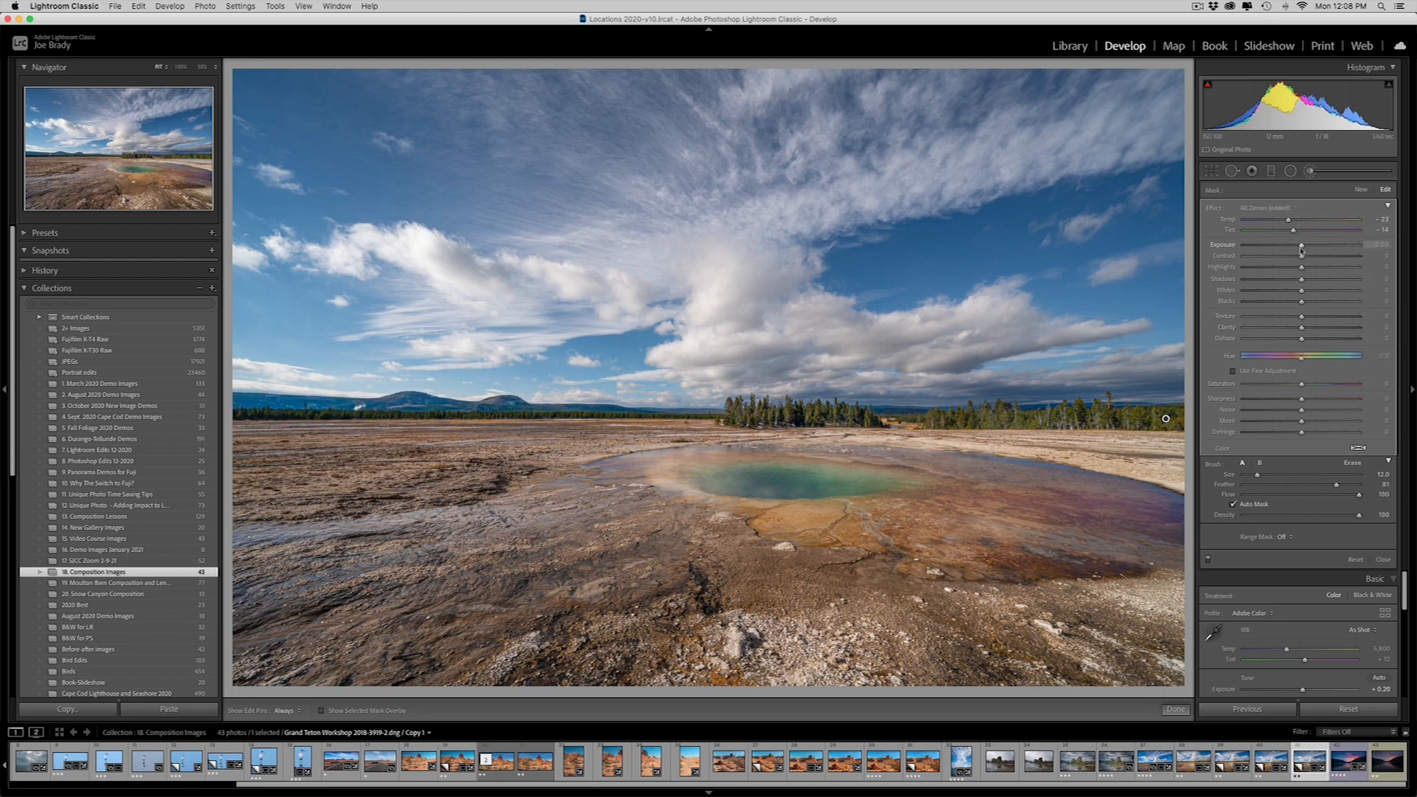
{"action": "left_click_drag", "start_coordinate": [1303, 249], "coordinate": [1311, 248]}
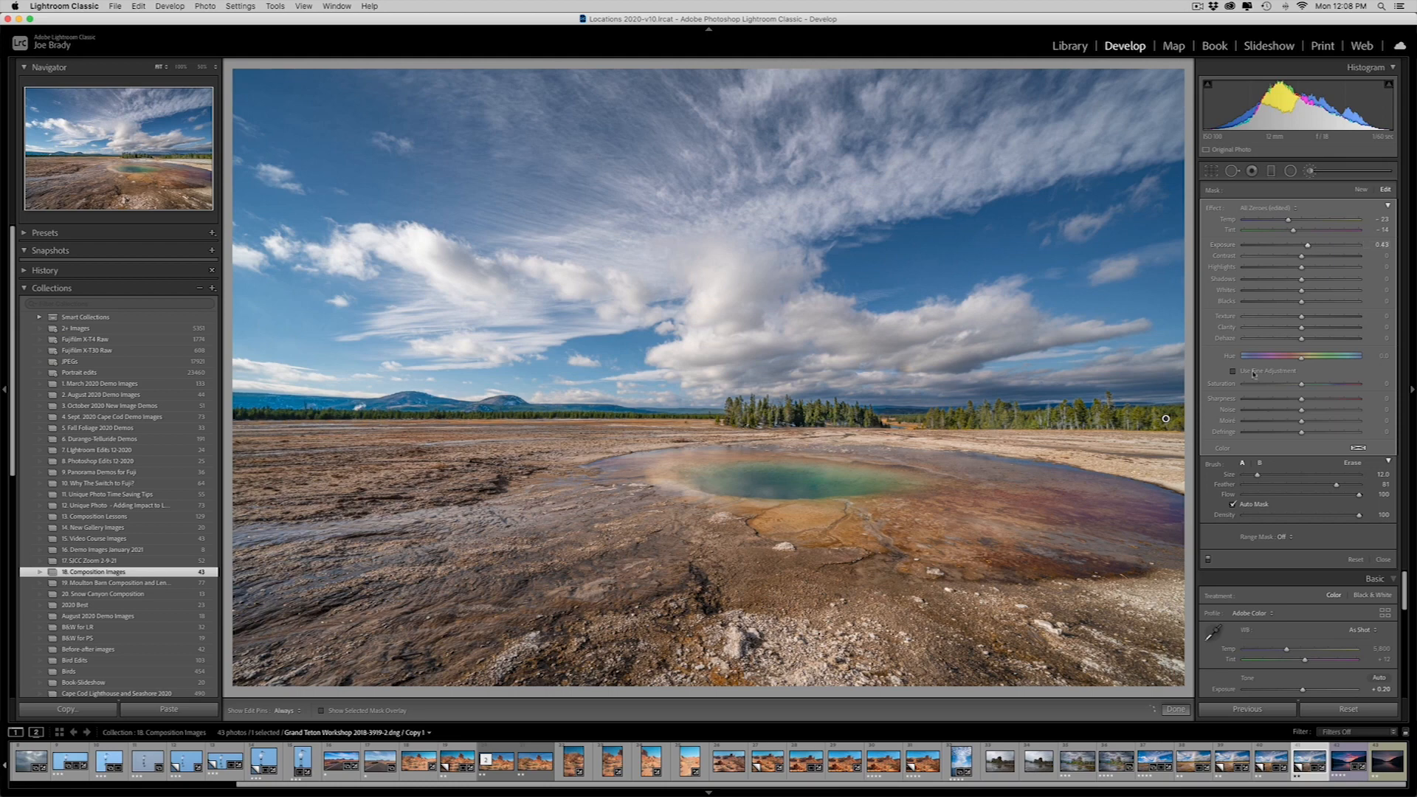
{"action": "left_click", "coordinate": [1176, 709]}
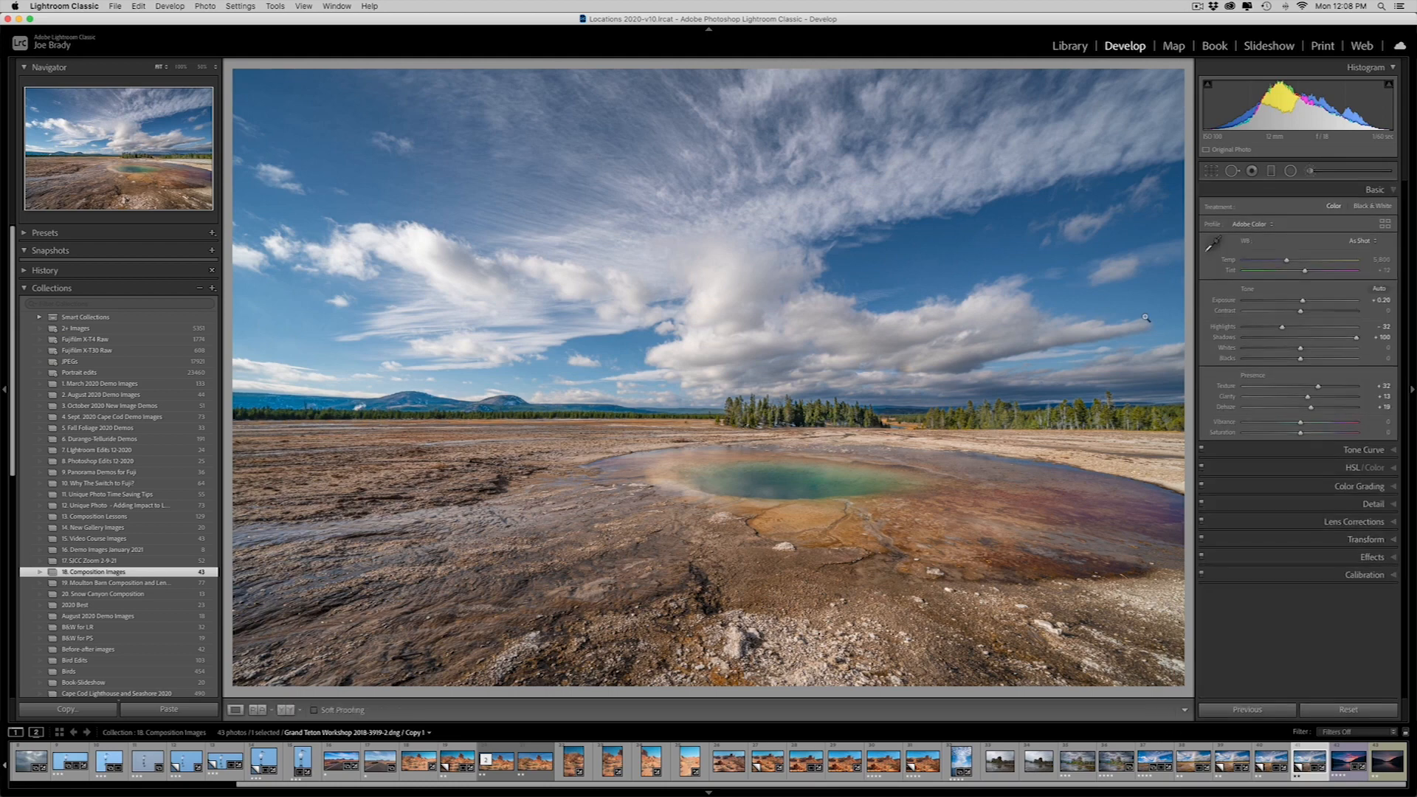
Step: Add a graduated filter covering the sky and fading out at the horizon, and check its mask overlay
{"action": "left_click", "coordinate": [1271, 171]}
{"action": "left_click_drag", "start_coordinate": [689, 375], "coordinate": [694, 426]}
{"action": "key", "text": "o"}
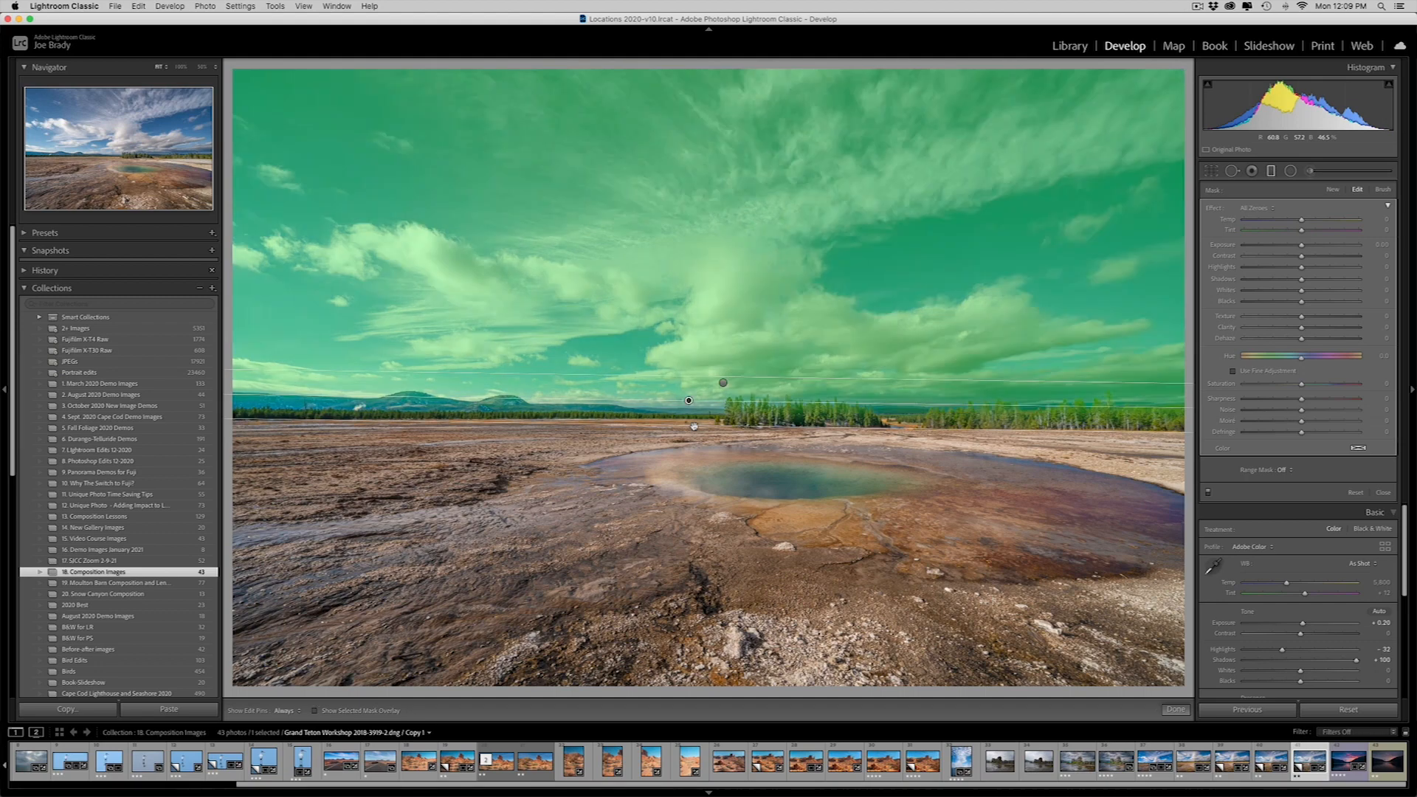
{"action": "key", "text": "o"}
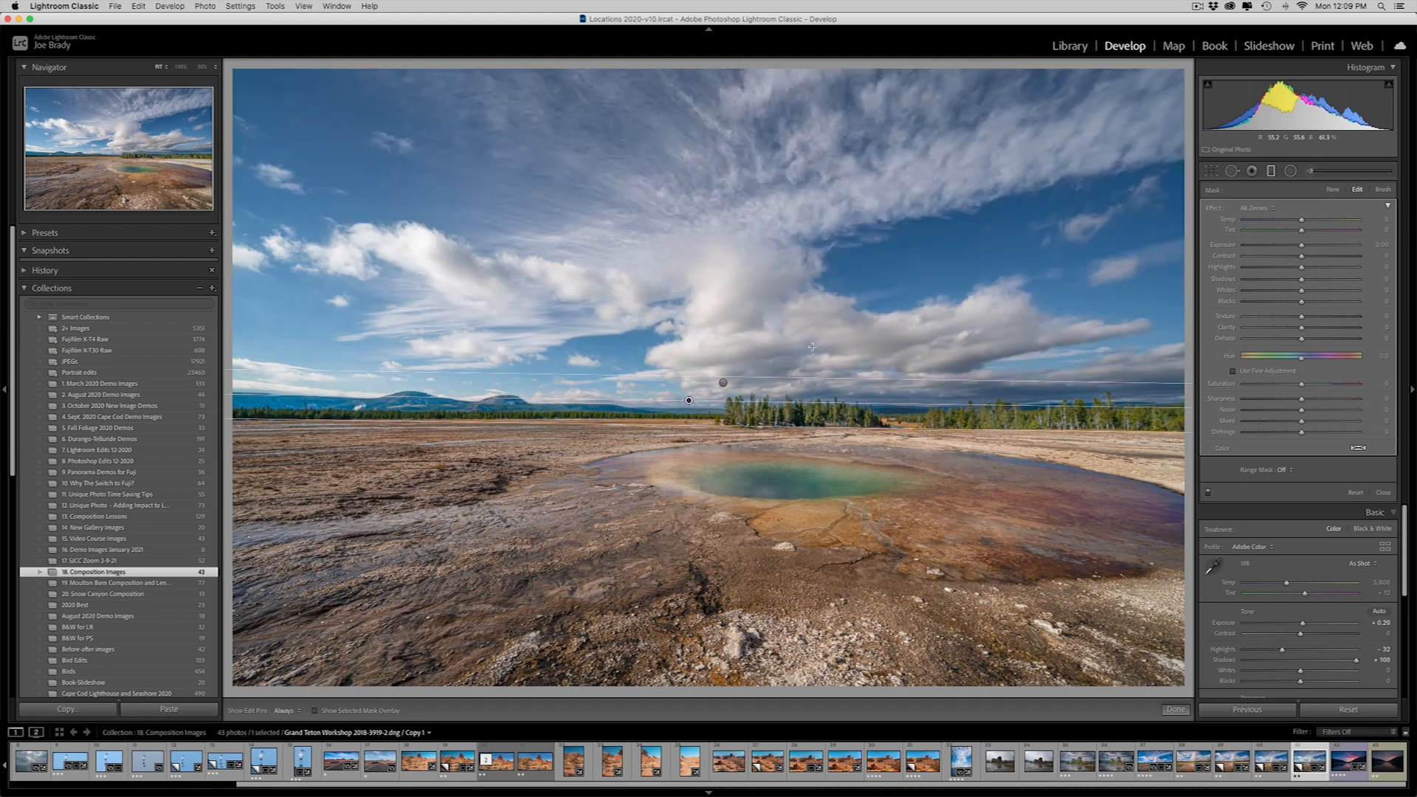
Step: Set the sky graduated filter's Dehaze to 23, Shadows to 43 and Exposure to 0.14
{"action": "left_click_drag", "start_coordinate": [1301, 338], "coordinate": [1315, 340]}
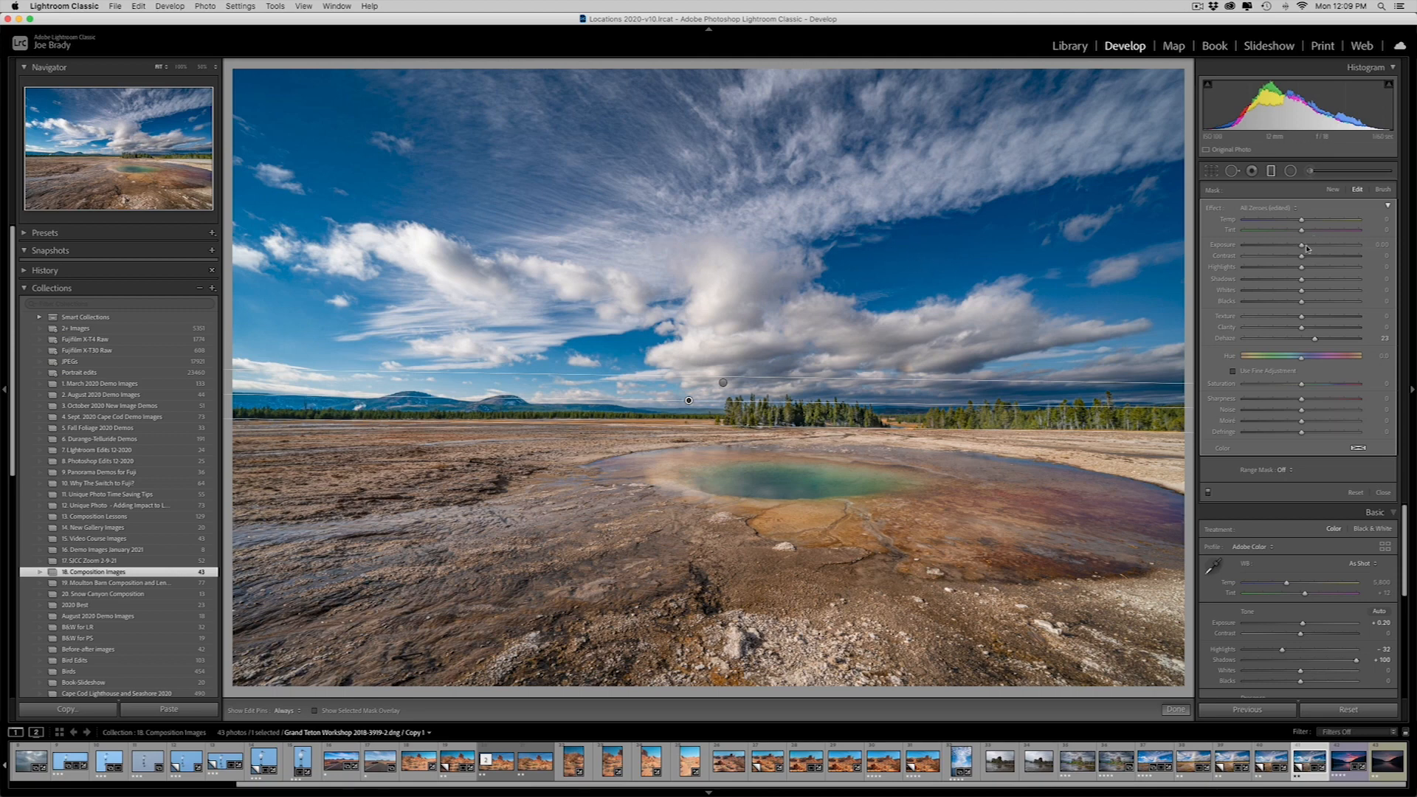
{"action": "left_click", "coordinate": [1323, 281]}
{"action": "left_click", "coordinate": [1303, 248]}
{"action": "left_click_drag", "start_coordinate": [1303, 248], "coordinate": [1305, 248]}
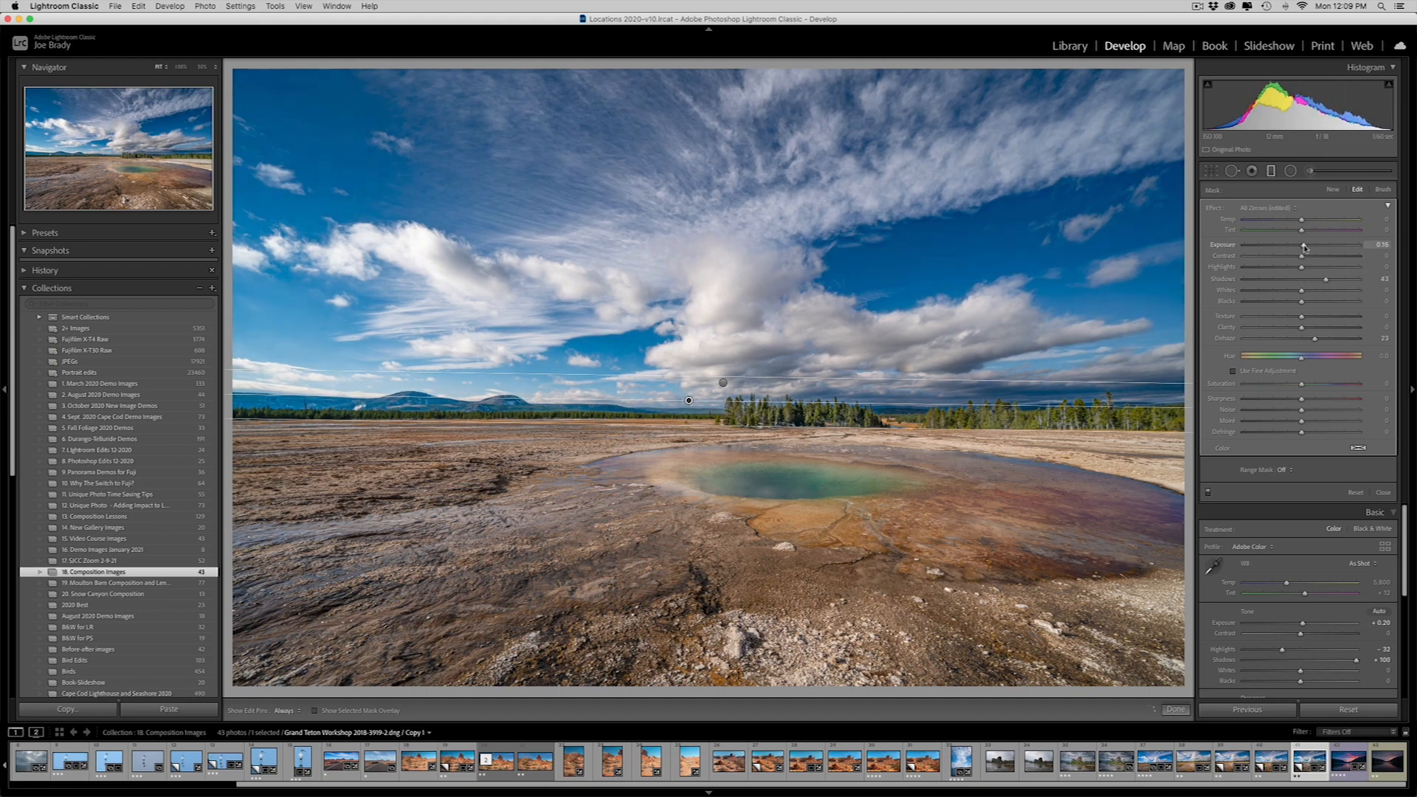
Step: Erase the sky graduated filter from the dark blue patch among the clouds on the right, checking the mask overlay, and finish the adjustment
{"action": "left_click", "coordinate": [1383, 190]}
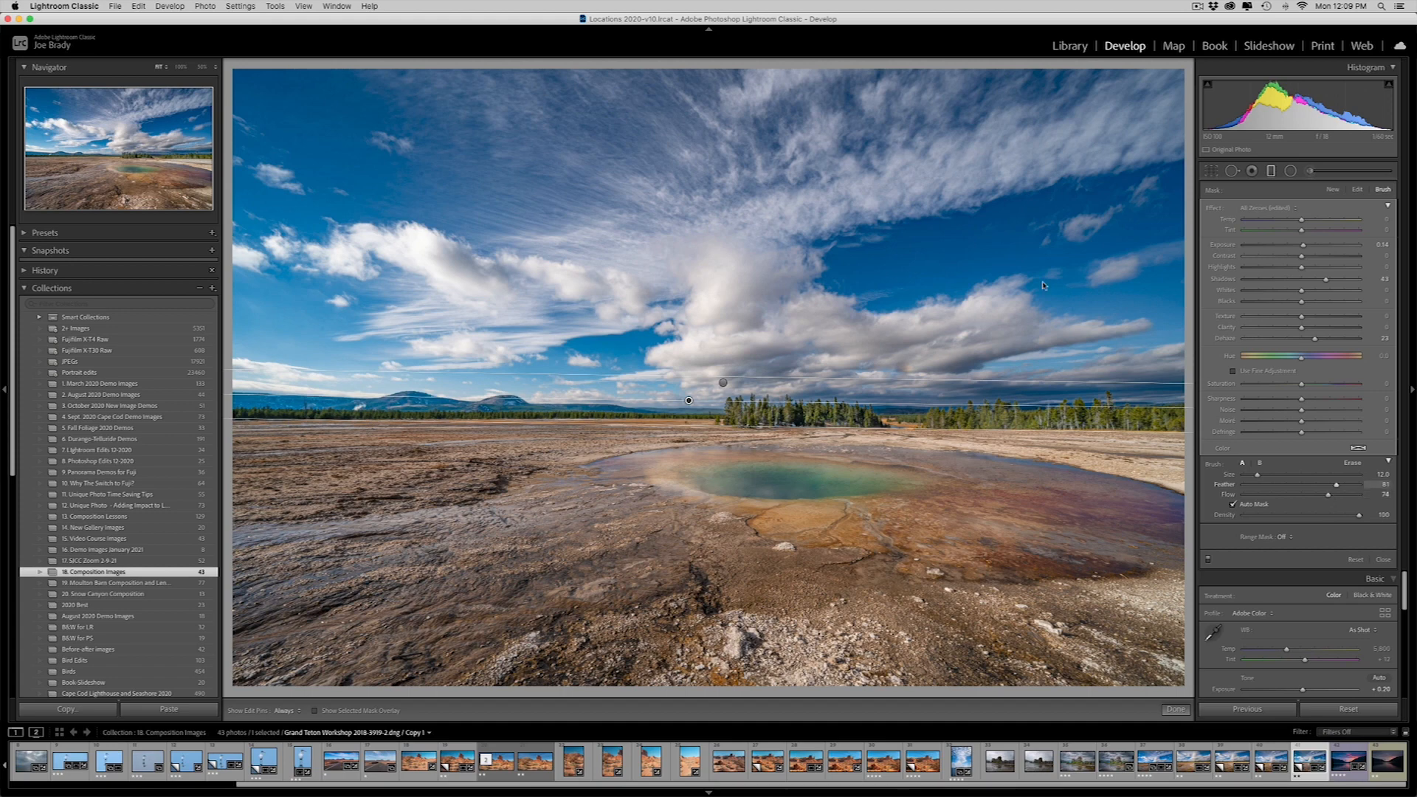
{"action": "key", "text": "alt"}
{"action": "left_click_drag", "start_coordinate": [1333, 497], "coordinate": [1329, 495]}
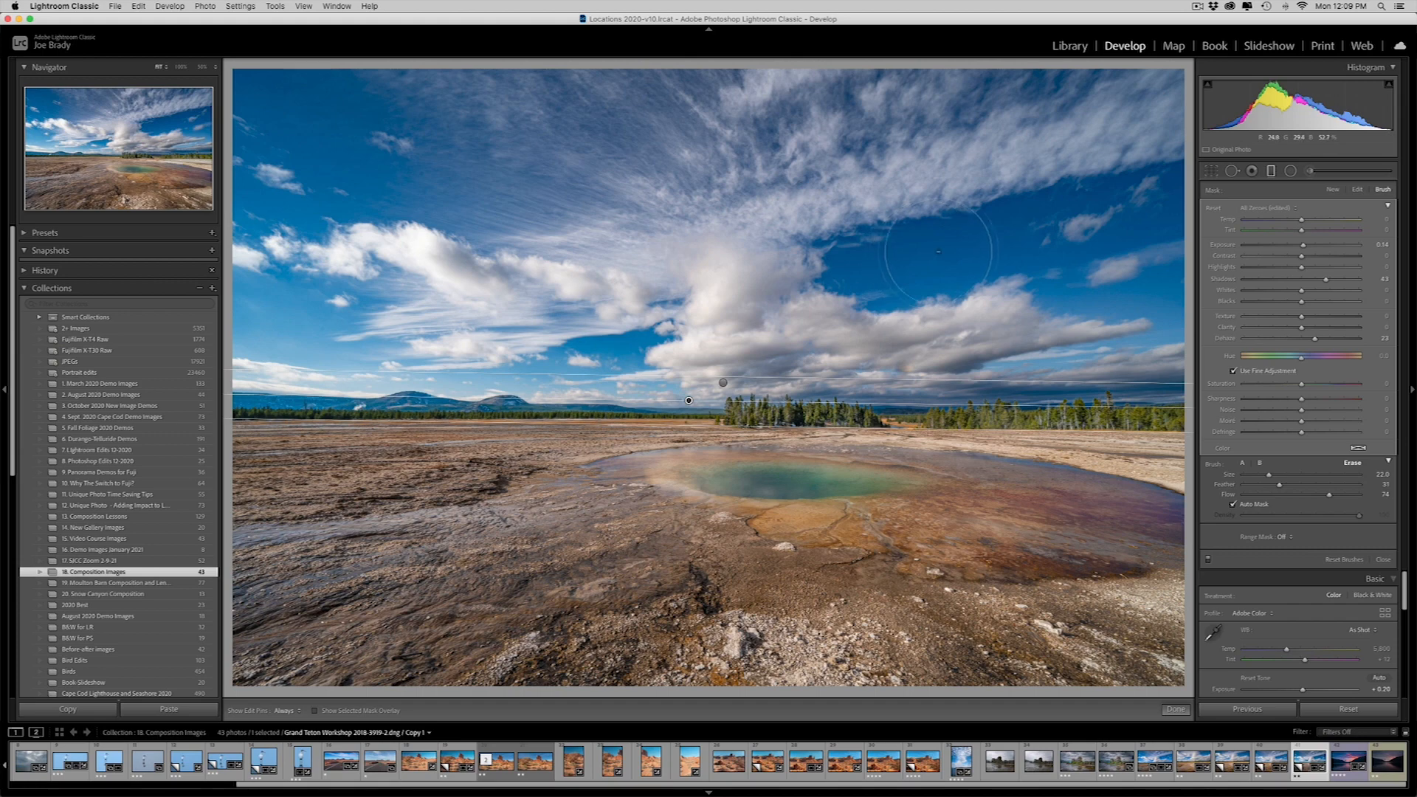
{"action": "key", "text": "o"}
{"action": "key", "text": "h"}
{"action": "mouse_move", "coordinate": [851, 265]}
{"action": "left_mouse_down"}
{"action": "mouse_move", "coordinate": [1107, 193]}
{"action": "mouse_move", "coordinate": [932, 281]}
{"action": "mouse_move", "coordinate": [1118, 220]}
{"action": "mouse_move", "coordinate": [1015, 200]}
{"action": "mouse_move", "coordinate": [856, 270]}
{"action": "mouse_move", "coordinate": [881, 266]}
{"action": "left_mouse_up"}
{"action": "mouse_move", "coordinate": [1075, 298]}
{"action": "left_mouse_down"}
{"action": "mouse_move", "coordinate": [1055, 260]}
{"action": "mouse_move", "coordinate": [899, 258]}
{"action": "left_mouse_up"}
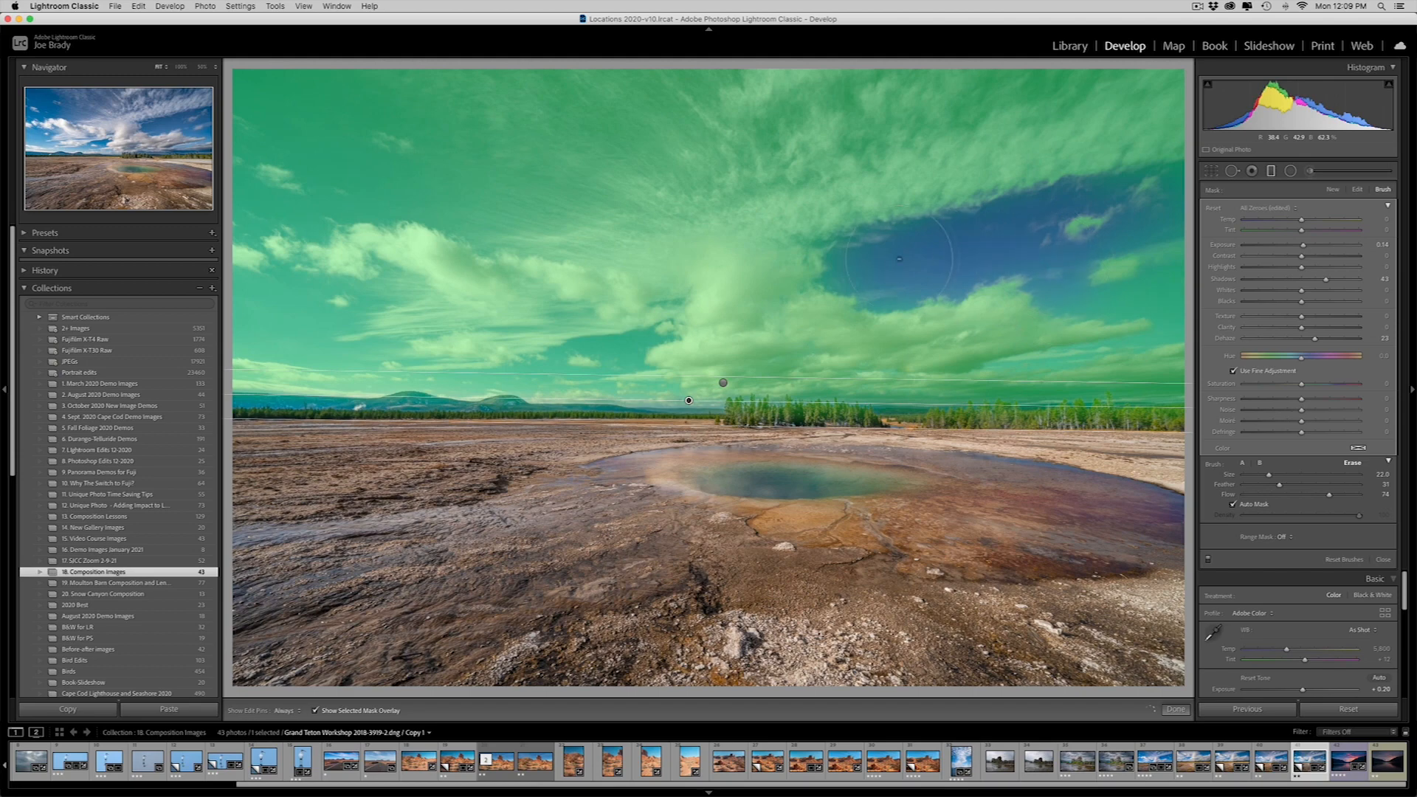
{"action": "key", "text": "o"}
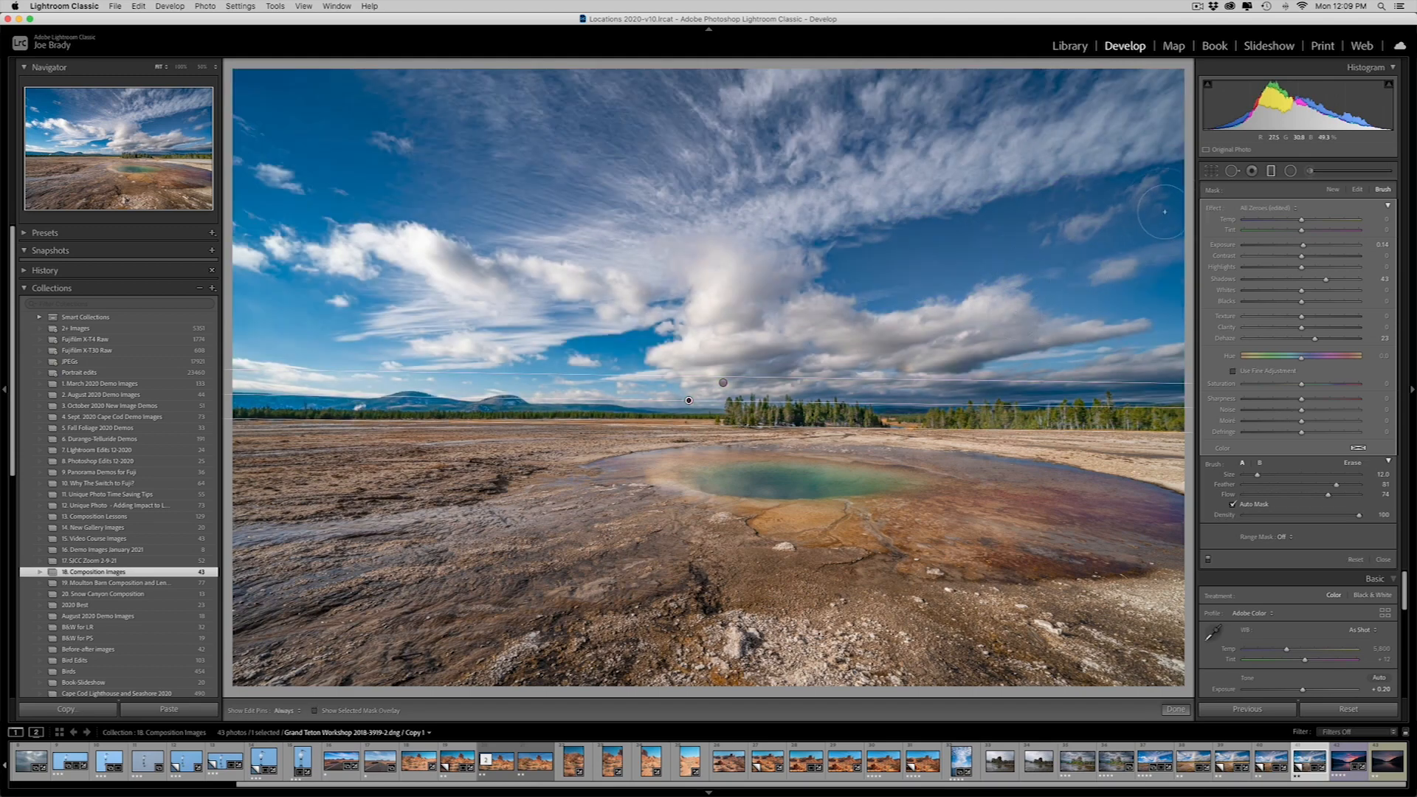
{"action": "left_click_drag", "start_coordinate": [1094, 196], "coordinate": [918, 246]}
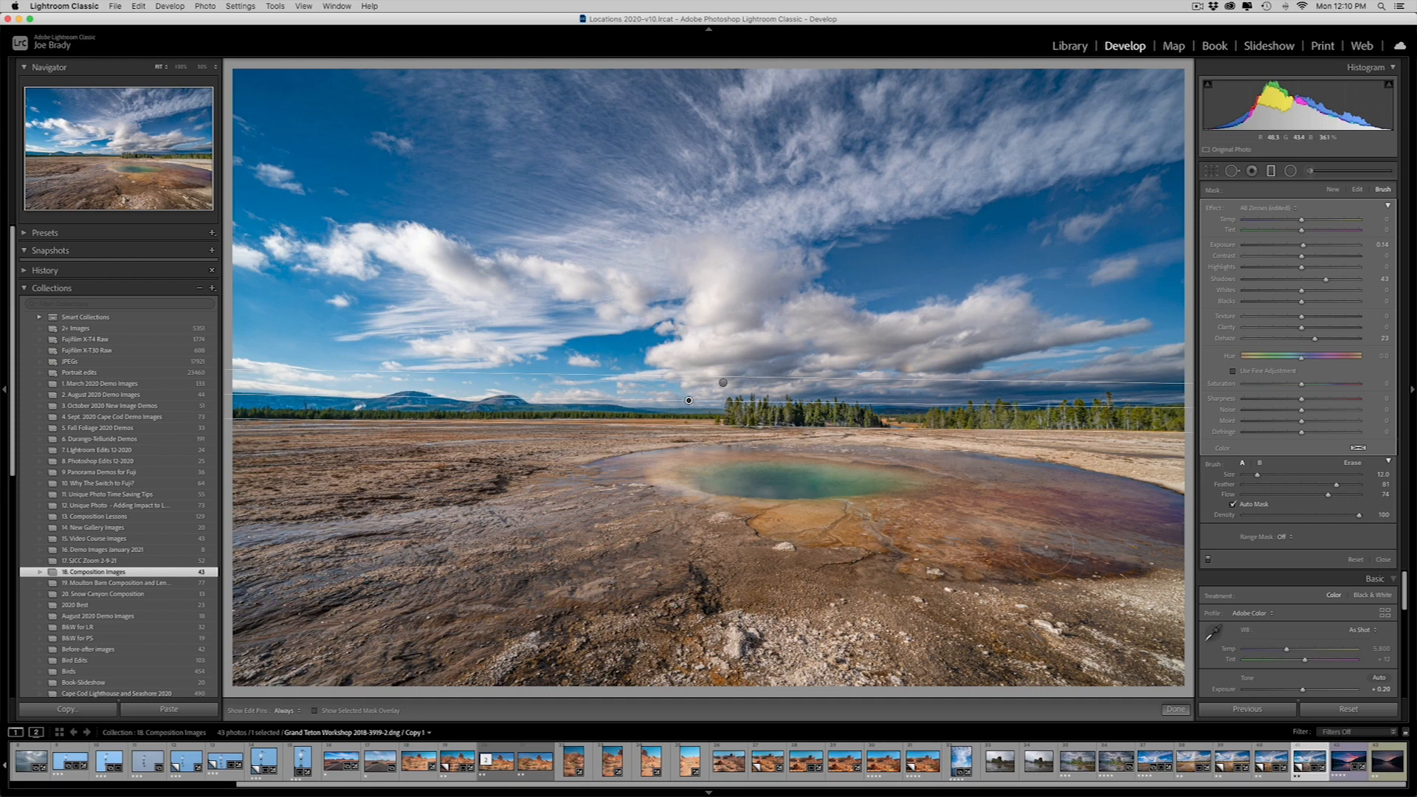
{"action": "left_click", "coordinate": [1175, 709]}
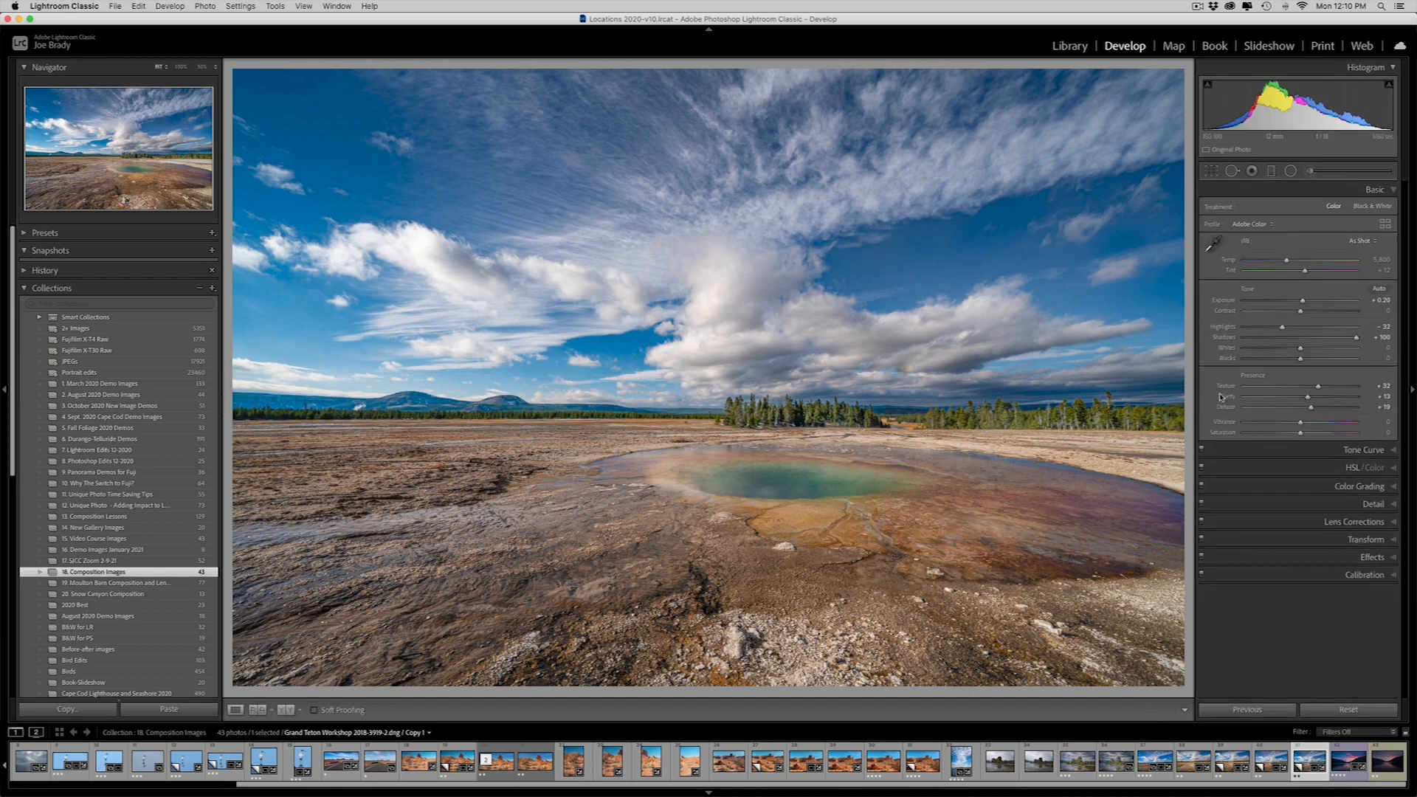
Step: Add a diagonal graduated filter over the upper-right sky with Exposure 0.54 and Clarity 32
{"action": "left_click", "coordinate": [1270, 171]}
{"action": "left_click_drag", "start_coordinate": [981, 175], "coordinate": [876, 353]}
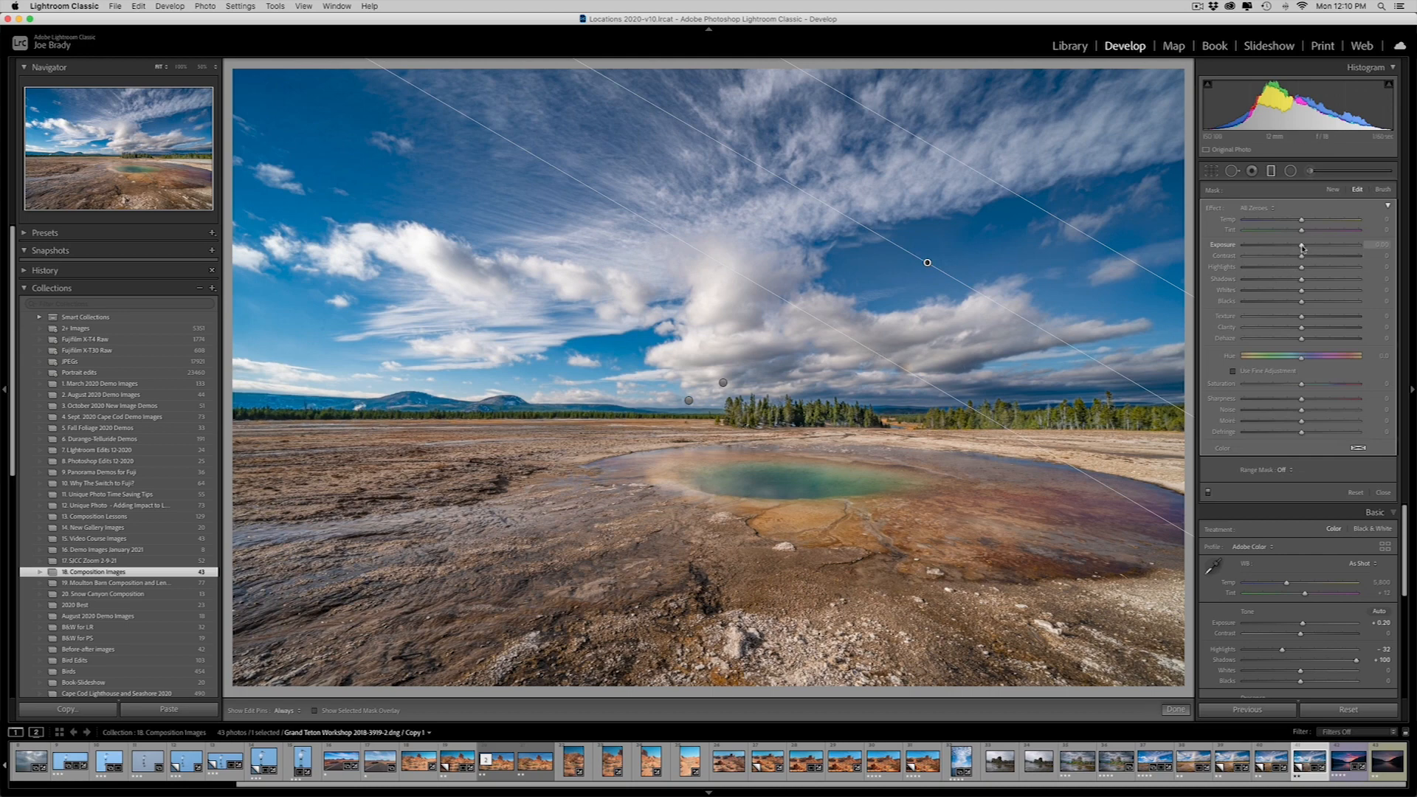
{"action": "left_click_drag", "start_coordinate": [1301, 248], "coordinate": [1311, 247]}
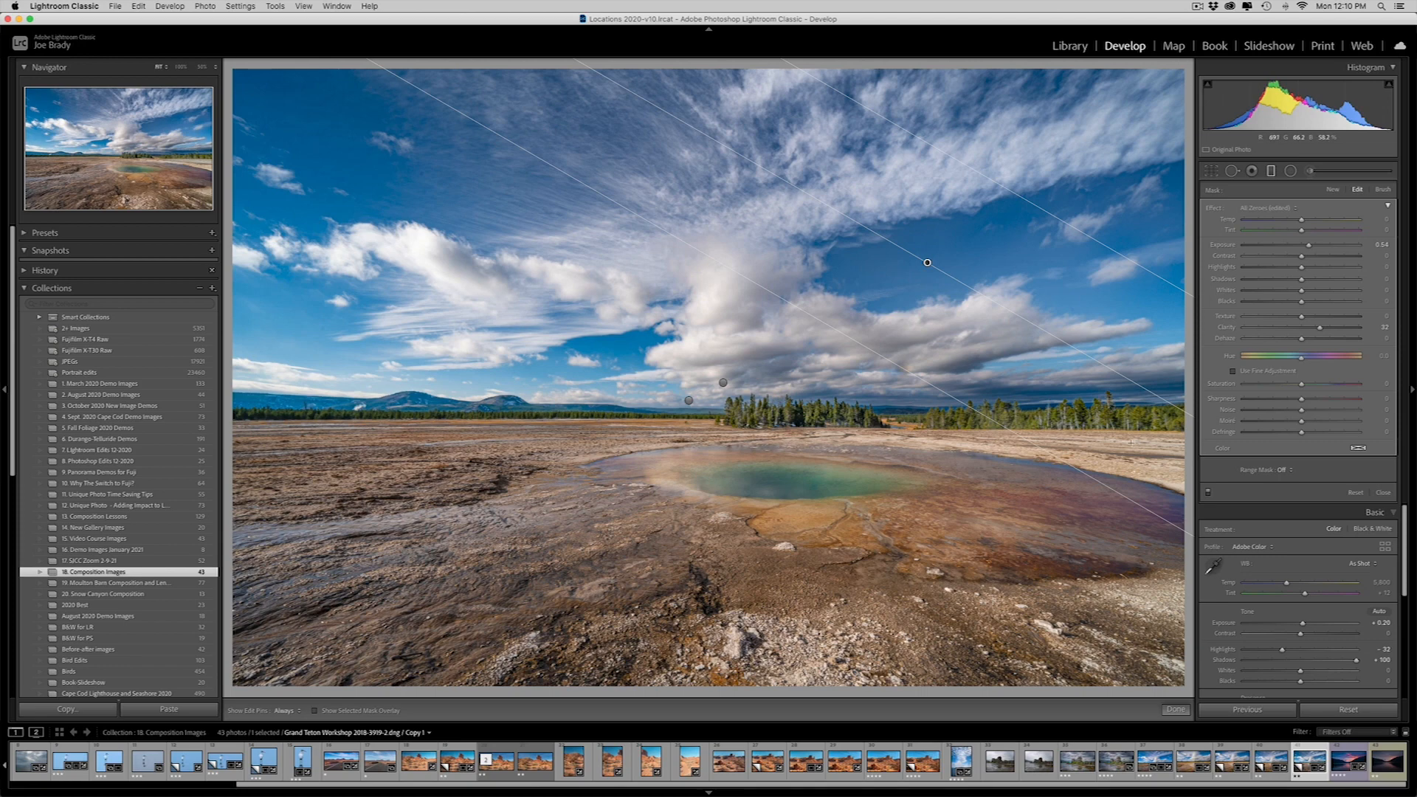
Step: Erase the diagonal filter from the right-hand foreground with eraser Flow 100, and compare the photo with its before version
{"action": "left_click", "coordinate": [1382, 190]}
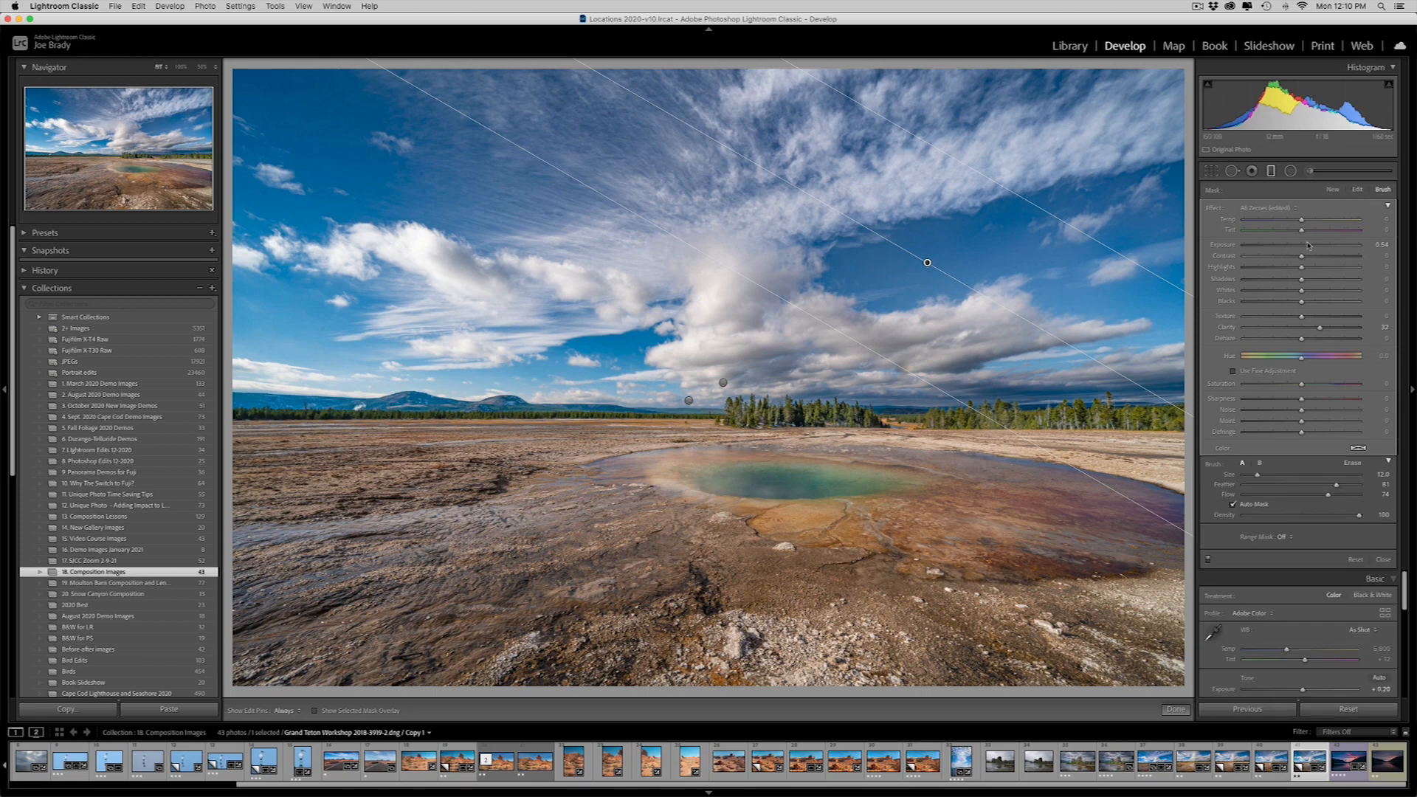
{"action": "key", "text": "alt"}
{"action": "left_click_drag", "start_coordinate": [1330, 498], "coordinate": [1397, 493]}
{"action": "key", "text": "h"}
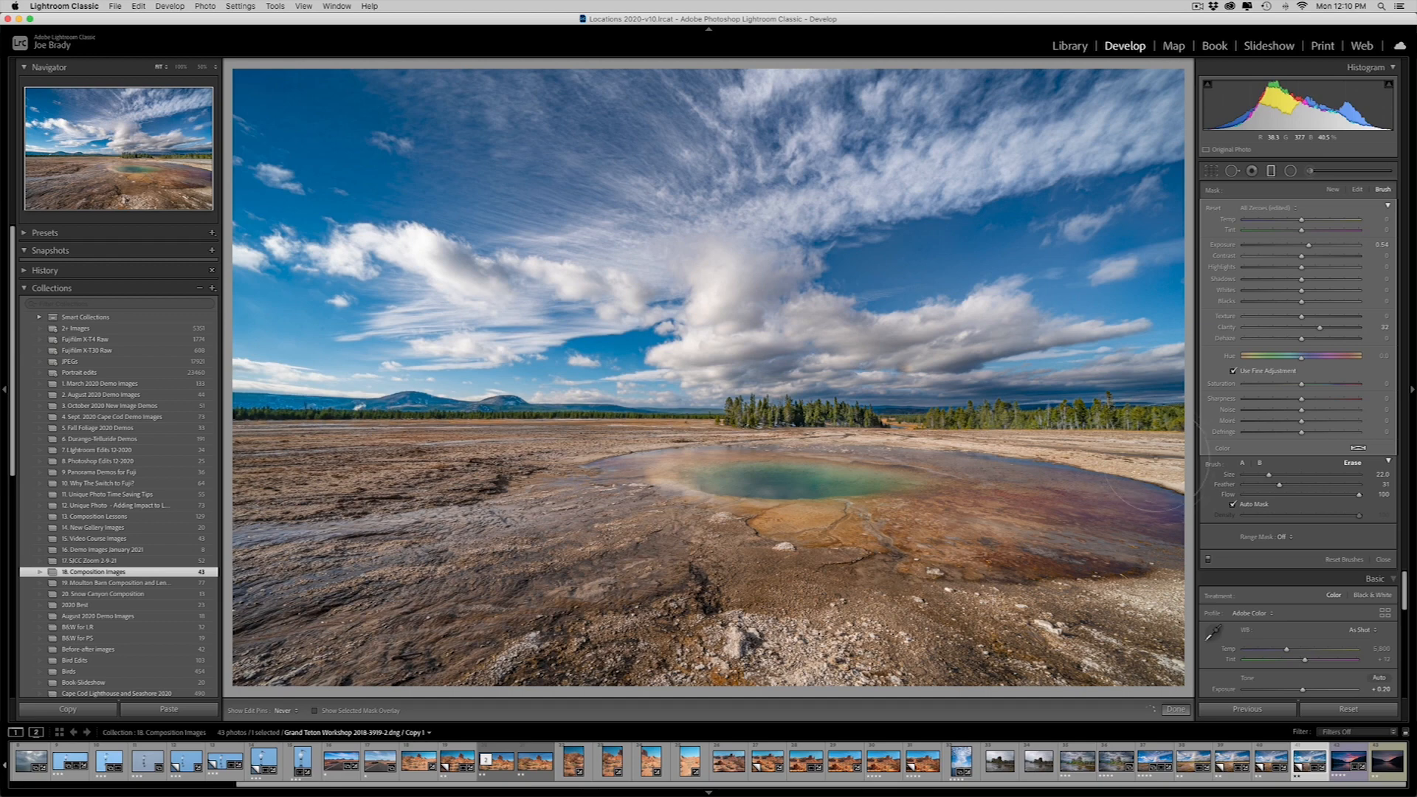
{"action": "key", "text": "h"}
{"action": "key", "text": "h"}
{"action": "key", "text": "h"}
{"action": "left_click", "coordinate": [1176, 709]}
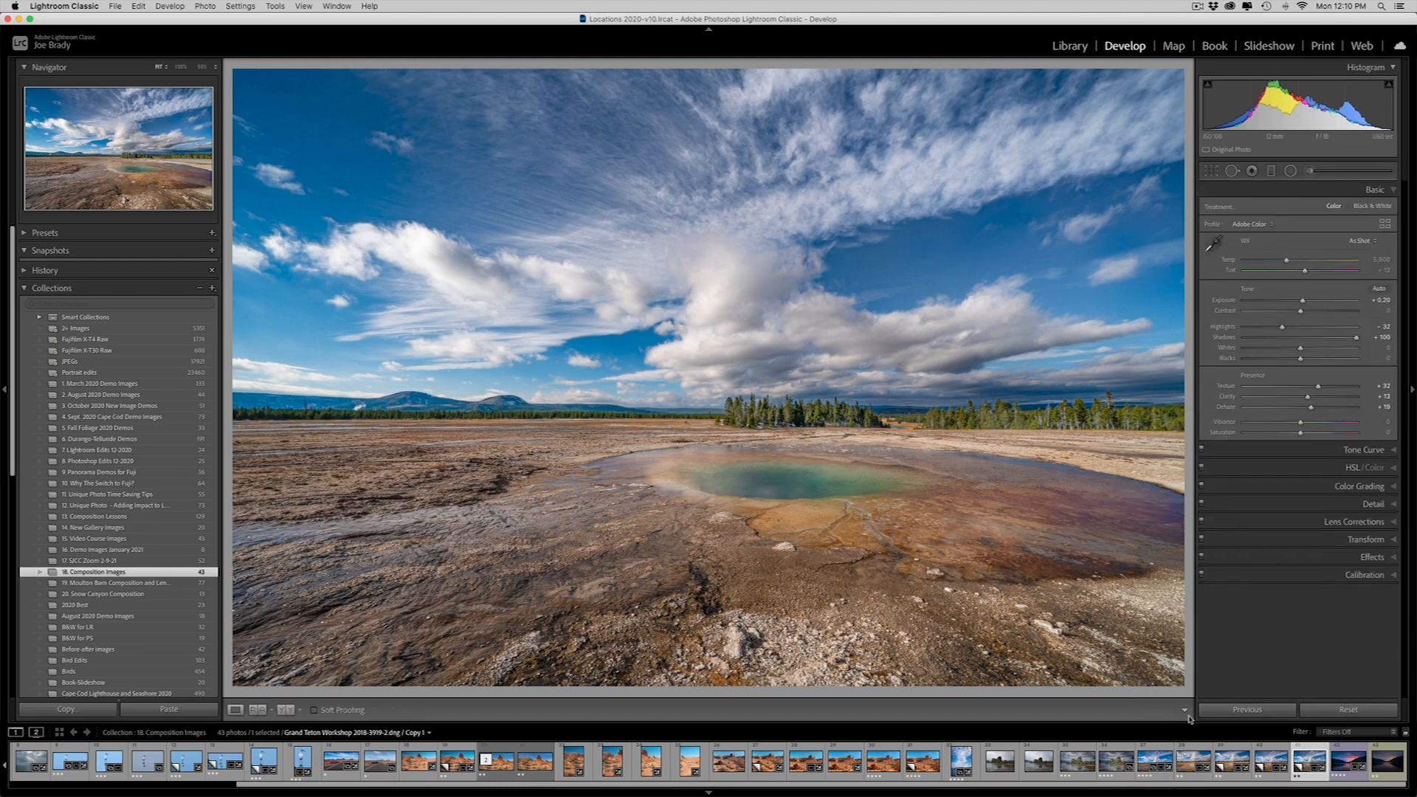
{"action": "key", "text": "backslash"}
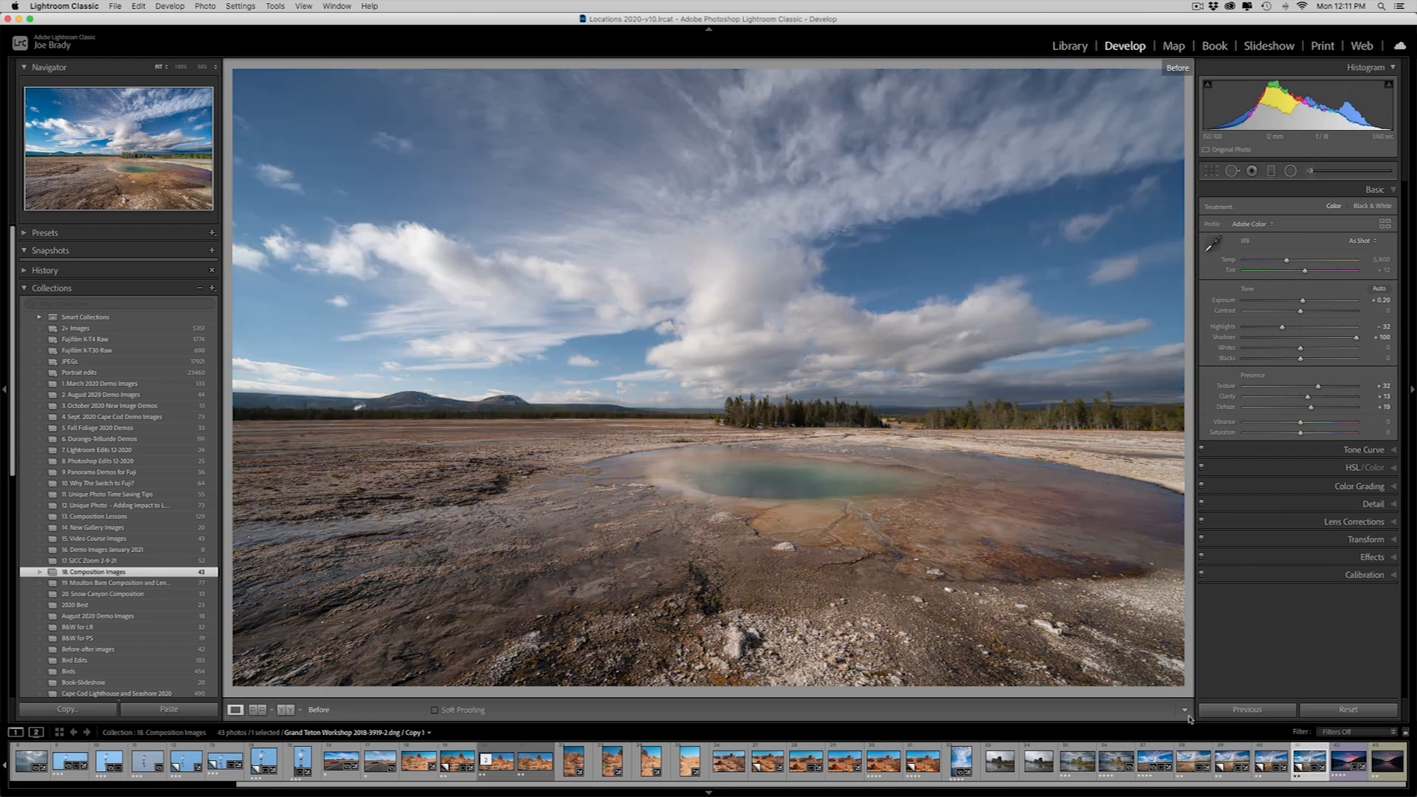
{"action": "key", "text": "backslash"}
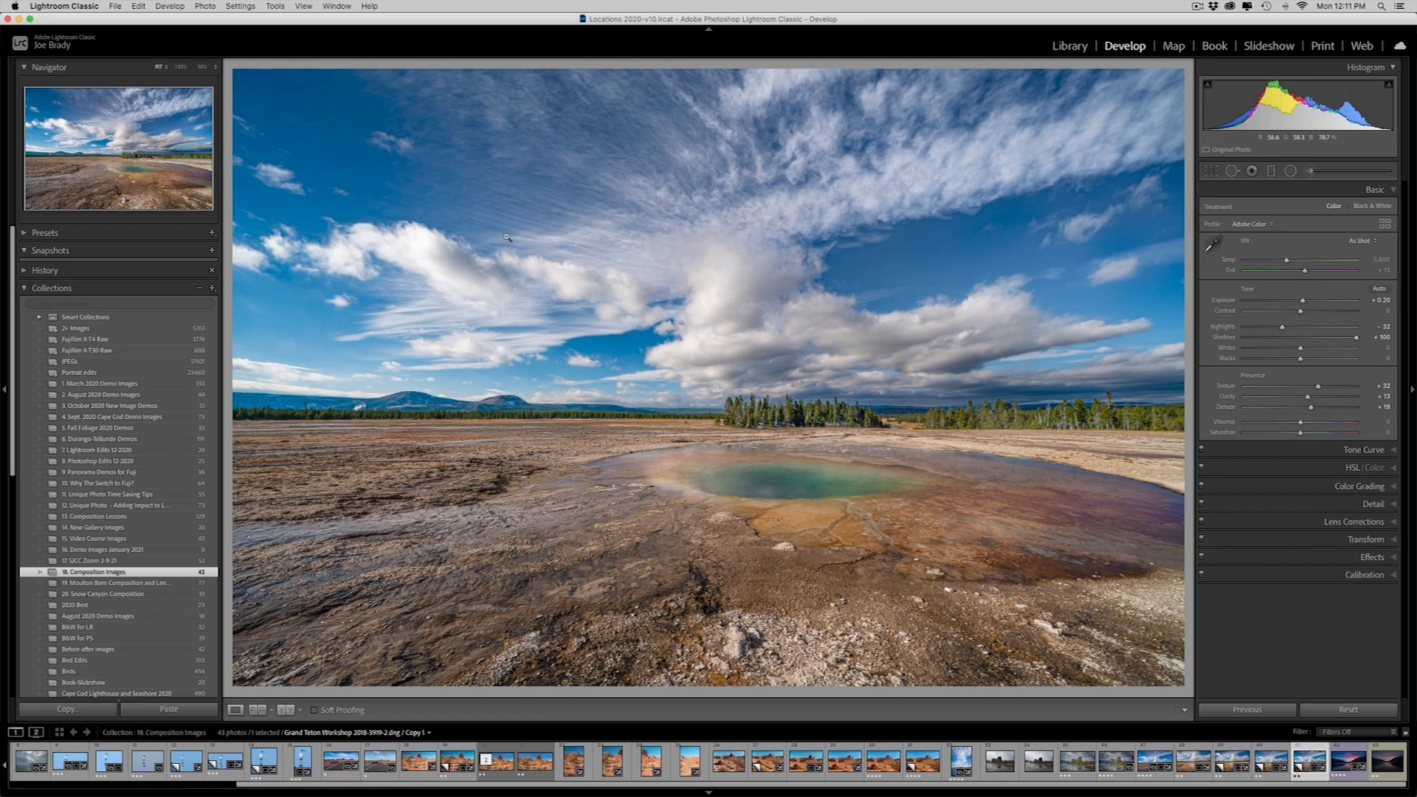
Step: Heal three dust spots in the left part of the sky with Spot Removal, using the Visualize Spots view to locate them
{"action": "key", "text": "q"}
{"action": "key", "text": "a"}
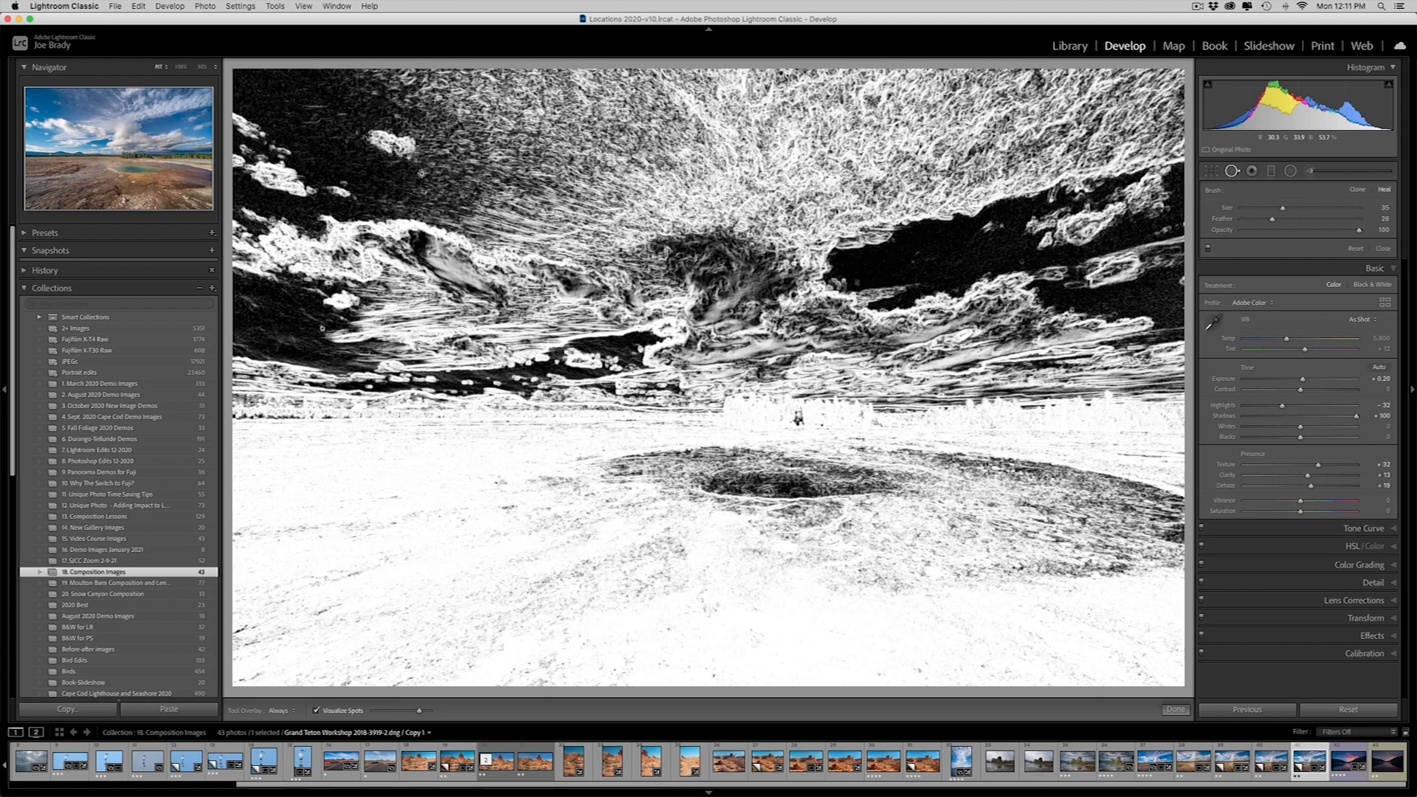
{"action": "left_click", "coordinate": [423, 173]}
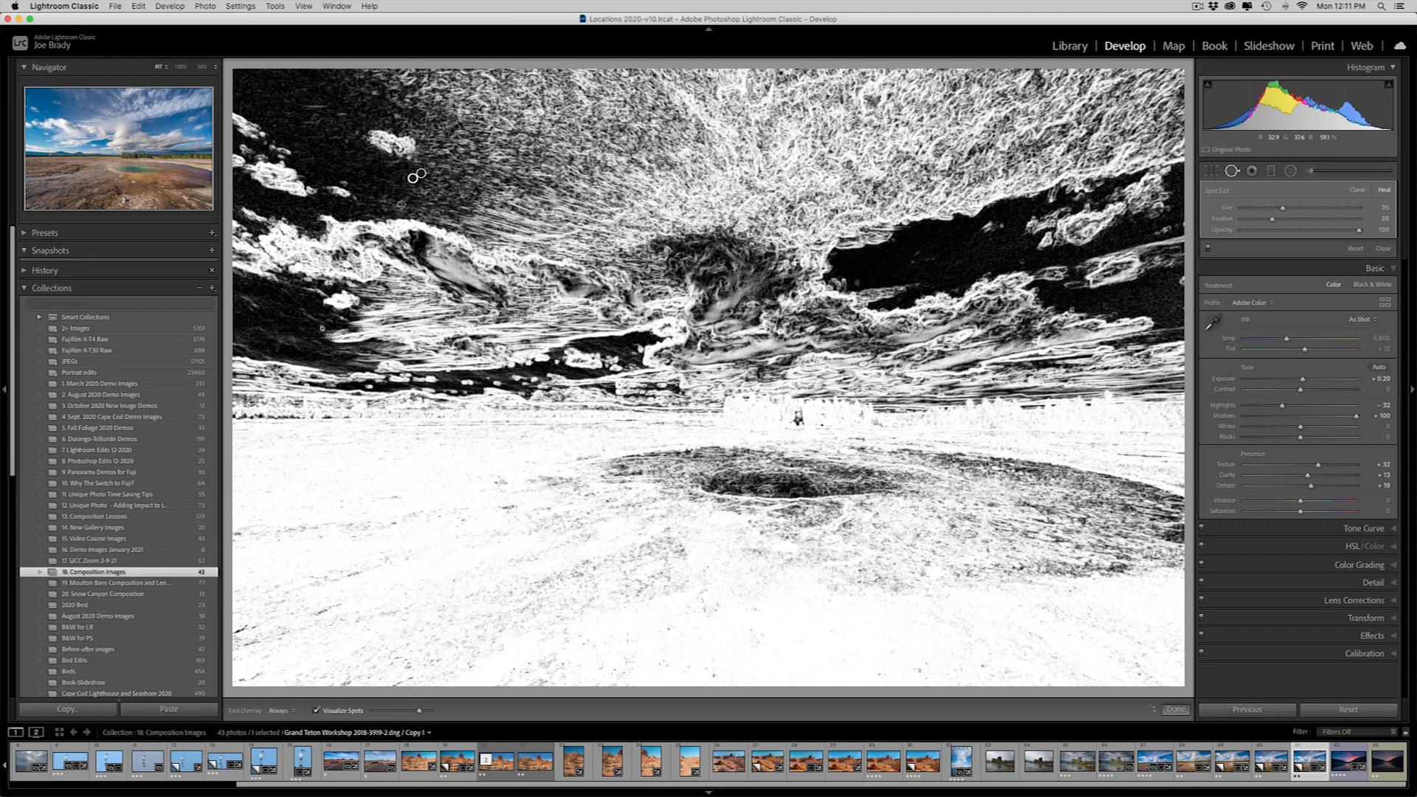
{"action": "left_click", "coordinate": [423, 192]}
{"action": "left_click", "coordinate": [322, 328]}
{"action": "key", "text": "a"}
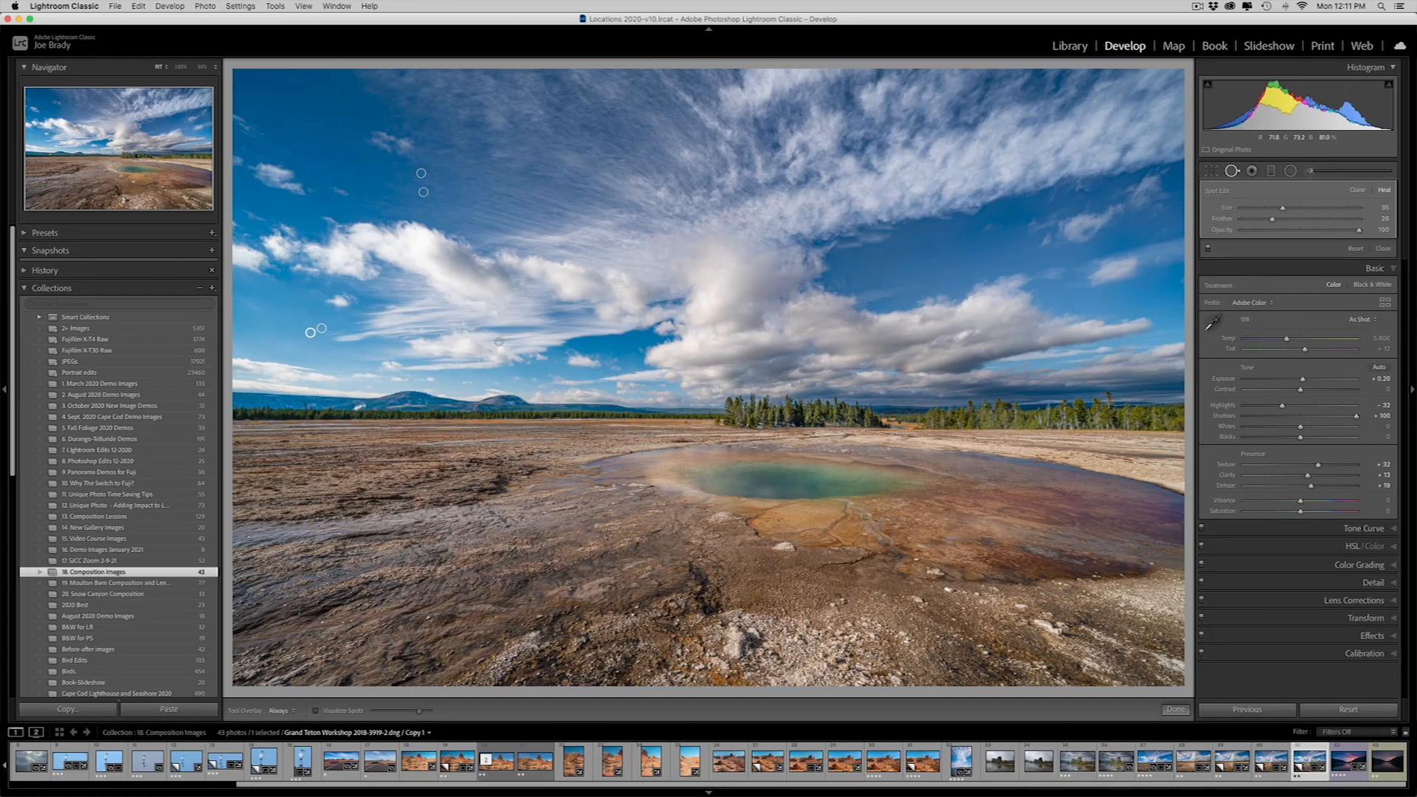
{"action": "left_click", "coordinate": [1176, 709]}
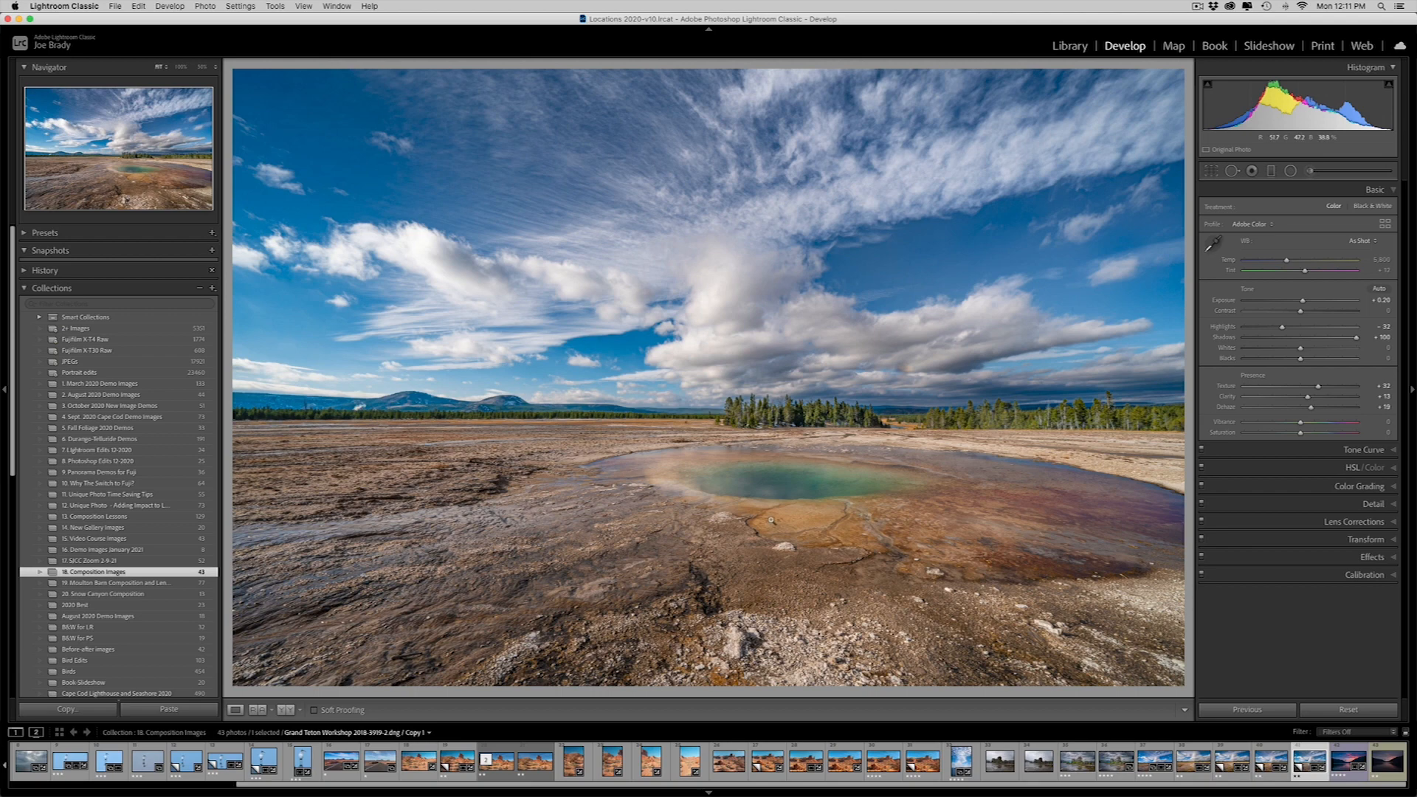
Step: Add a graduated filter over the foreground up to the horizon with raised Temp, Tint 17, Exposure 0.18 and increased Saturation
{"action": "left_click", "coordinate": [1271, 171]}
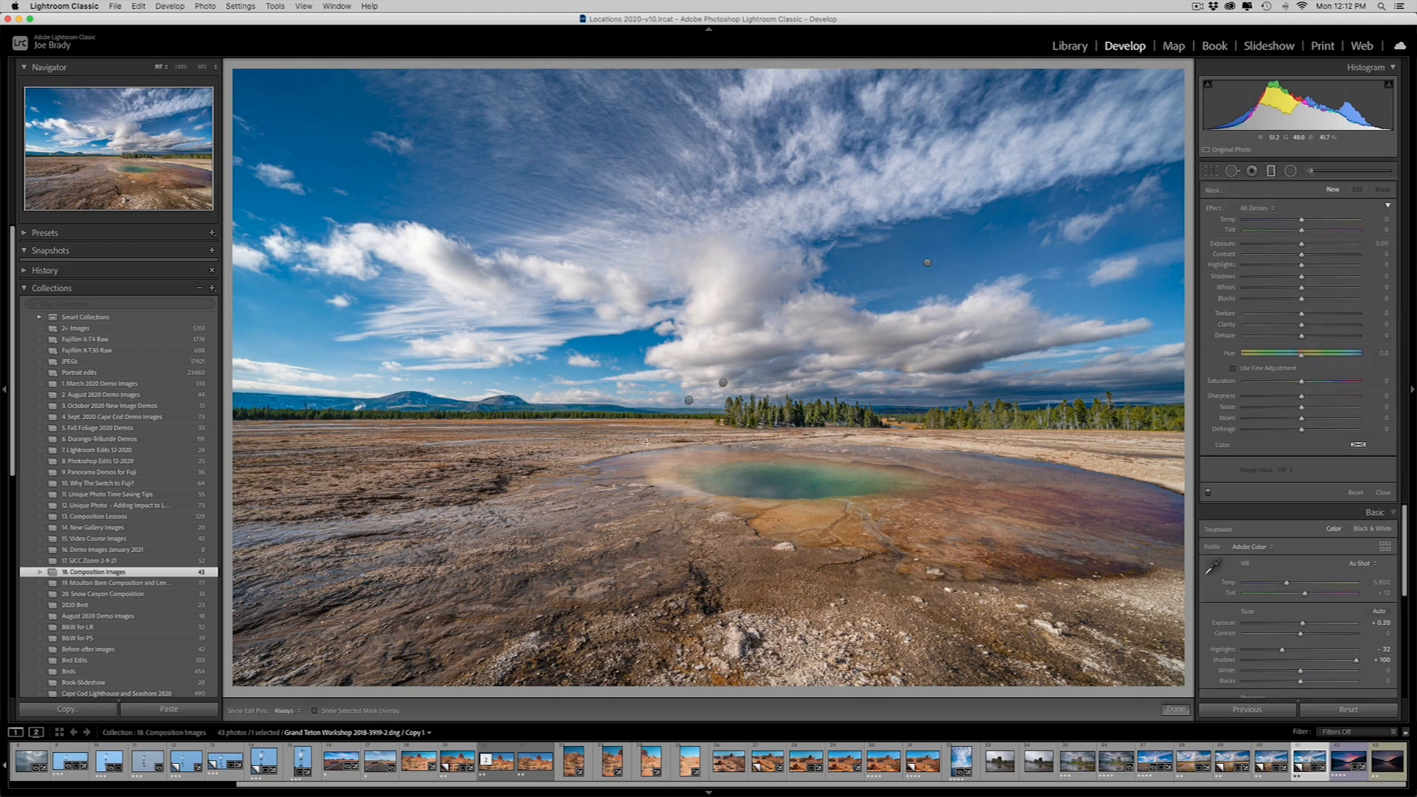
{"action": "left_click_drag", "start_coordinate": [685, 436], "coordinate": [686, 402]}
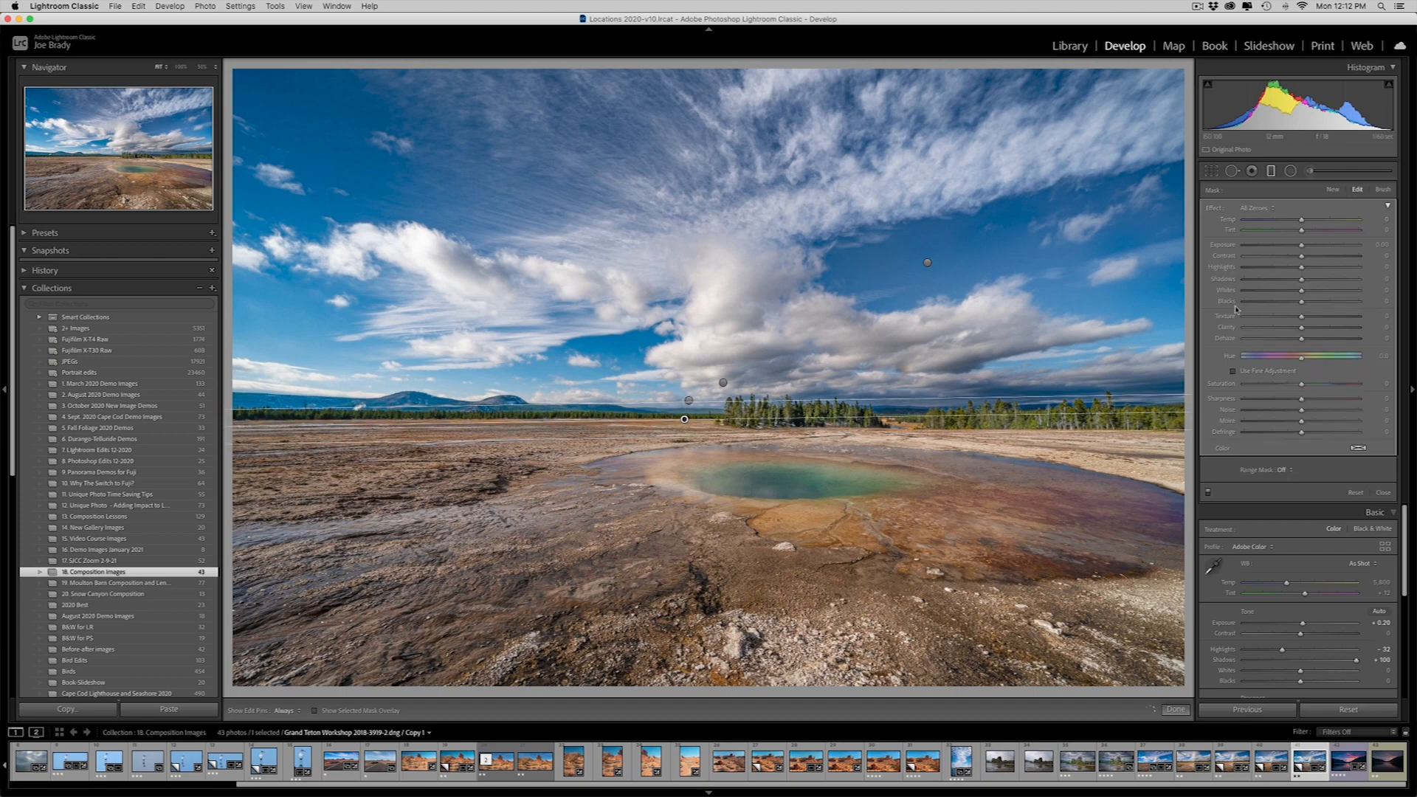
{"action": "mouse_move", "coordinate": [1301, 230]}
{"action": "left_mouse_down"}
{"action": "mouse_move", "coordinate": [1308, 249]}
{"action": "mouse_move", "coordinate": [1308, 220]}
{"action": "left_mouse_up"}
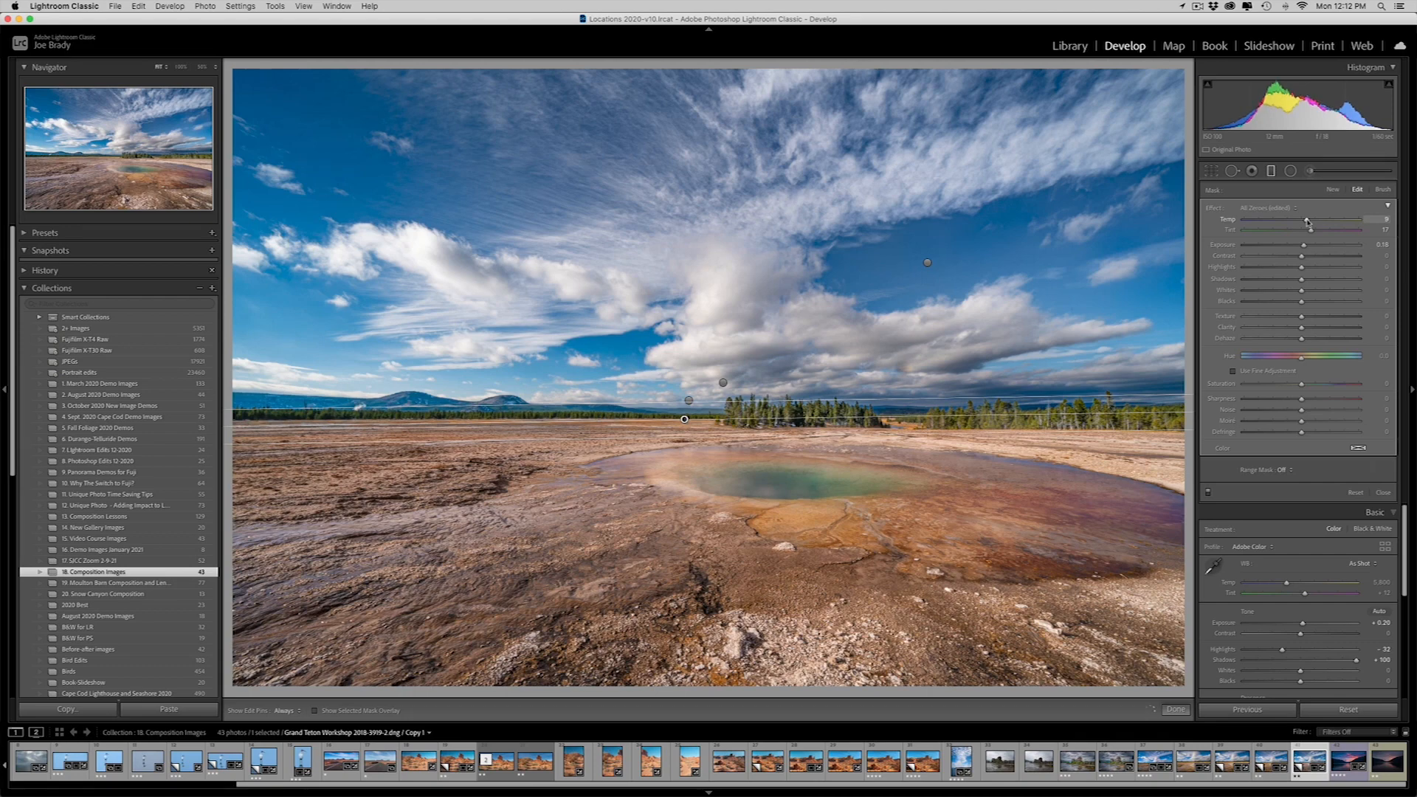
{"action": "left_click", "coordinate": [1327, 385]}
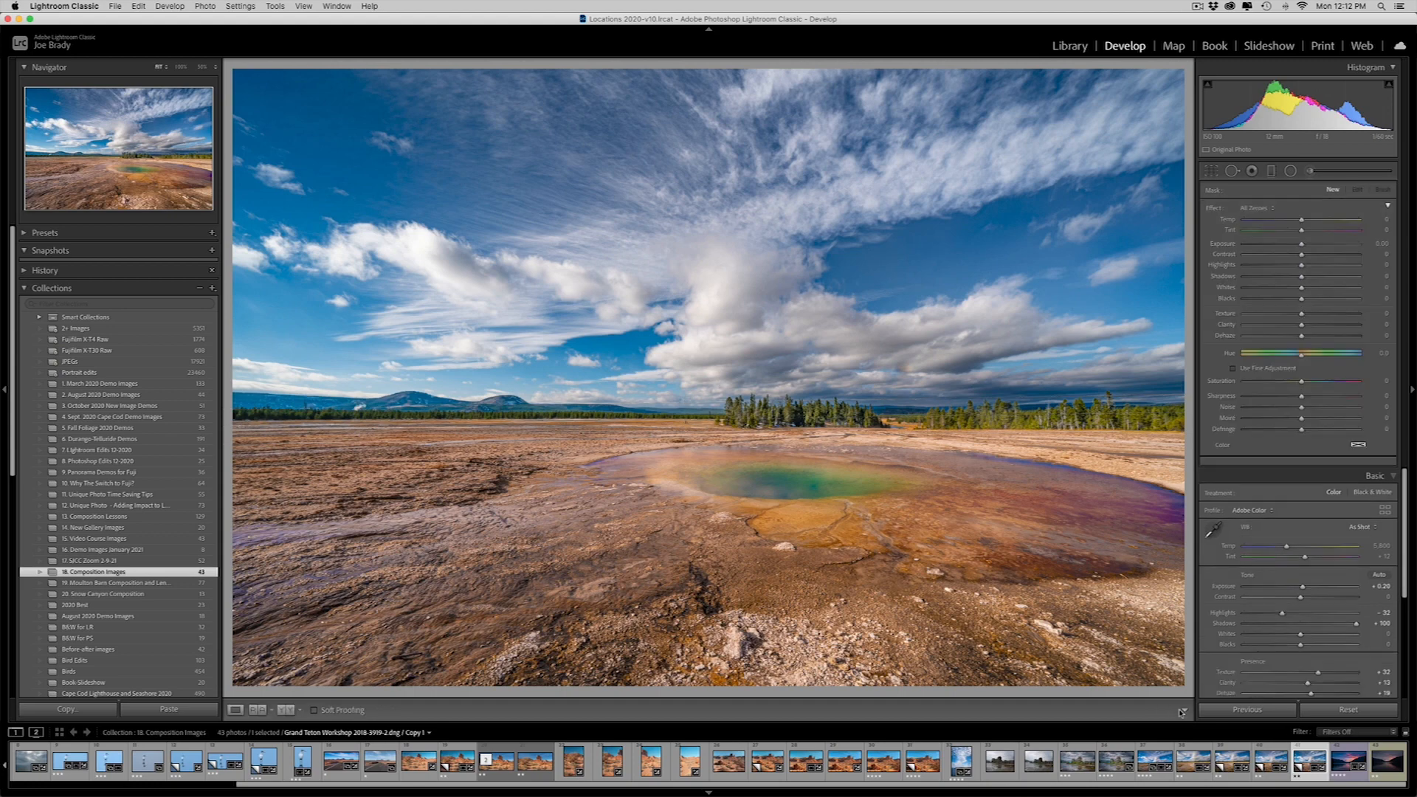
{"action": "left_click", "coordinate": [1176, 710]}
Step: Paint an adjustment brush mask over the green water of the hot spring at Flow 100, checking the mask overlay
{"action": "left_click", "coordinate": [1310, 171]}
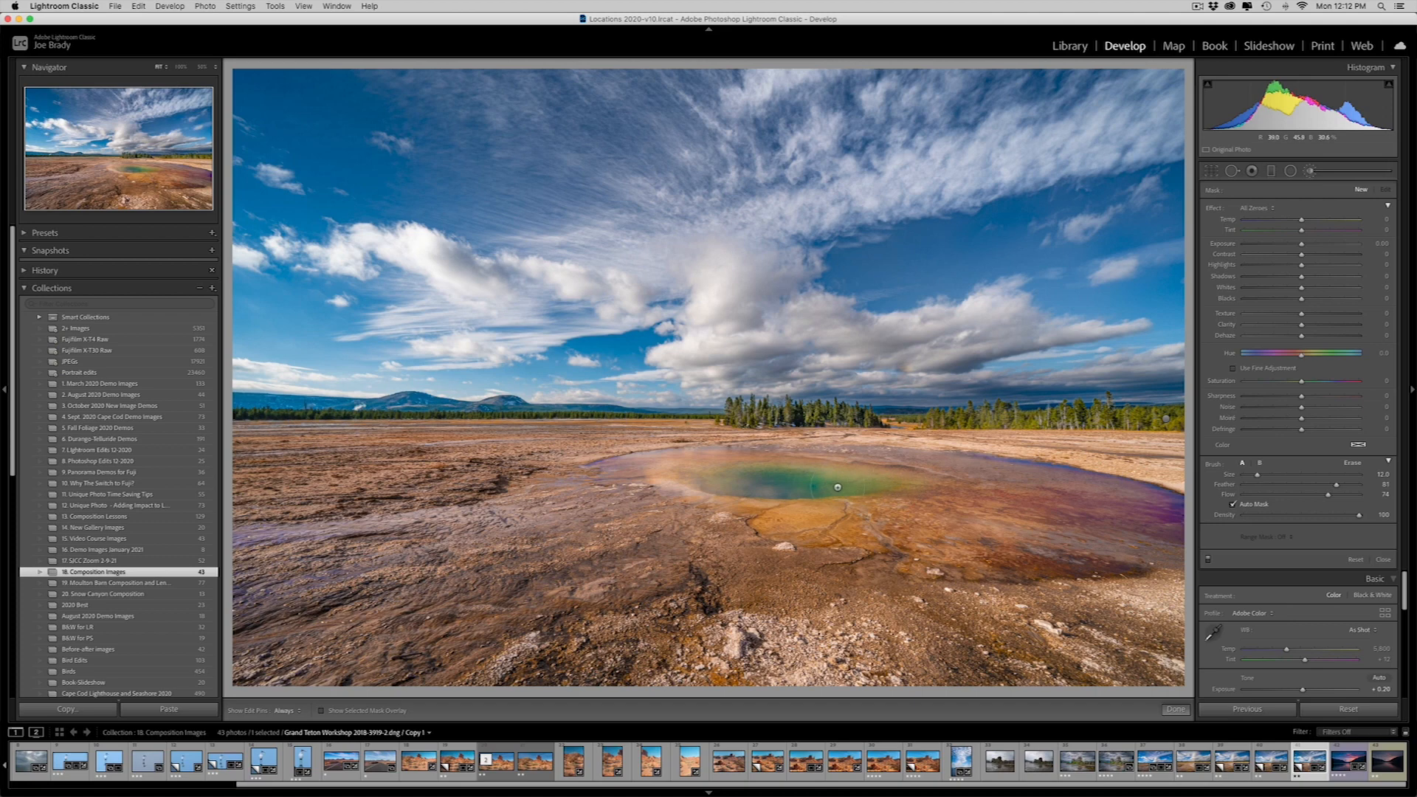
{"action": "mouse_move", "coordinate": [856, 486]}
{"action": "left_mouse_down"}
{"action": "mouse_move", "coordinate": [747, 482]}
{"action": "mouse_move", "coordinate": [768, 484]}
{"action": "left_mouse_up"}
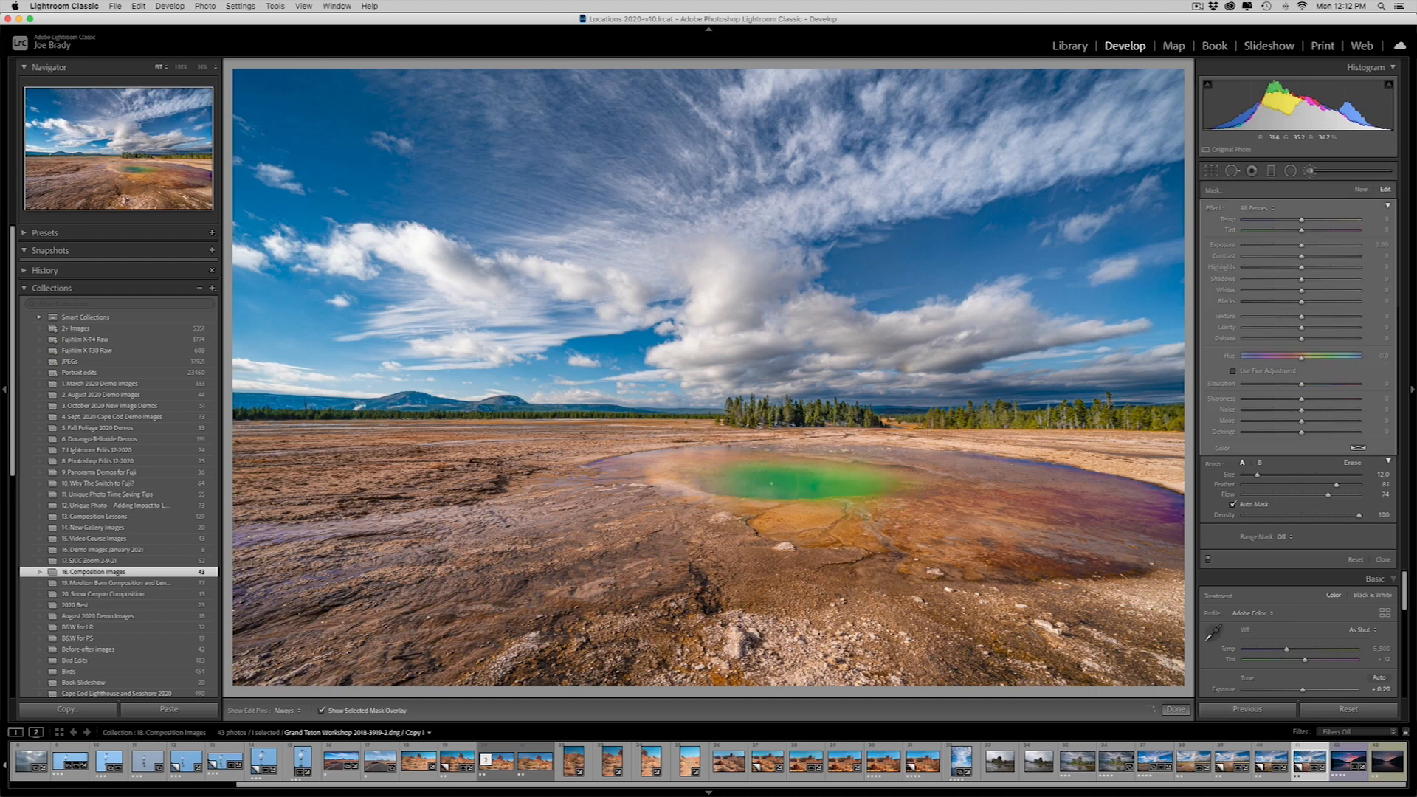
{"action": "key", "text": "0"}
{"action": "left_click_drag", "start_coordinate": [839, 487], "coordinate": [725, 483]}
{"action": "key", "text": "o"}
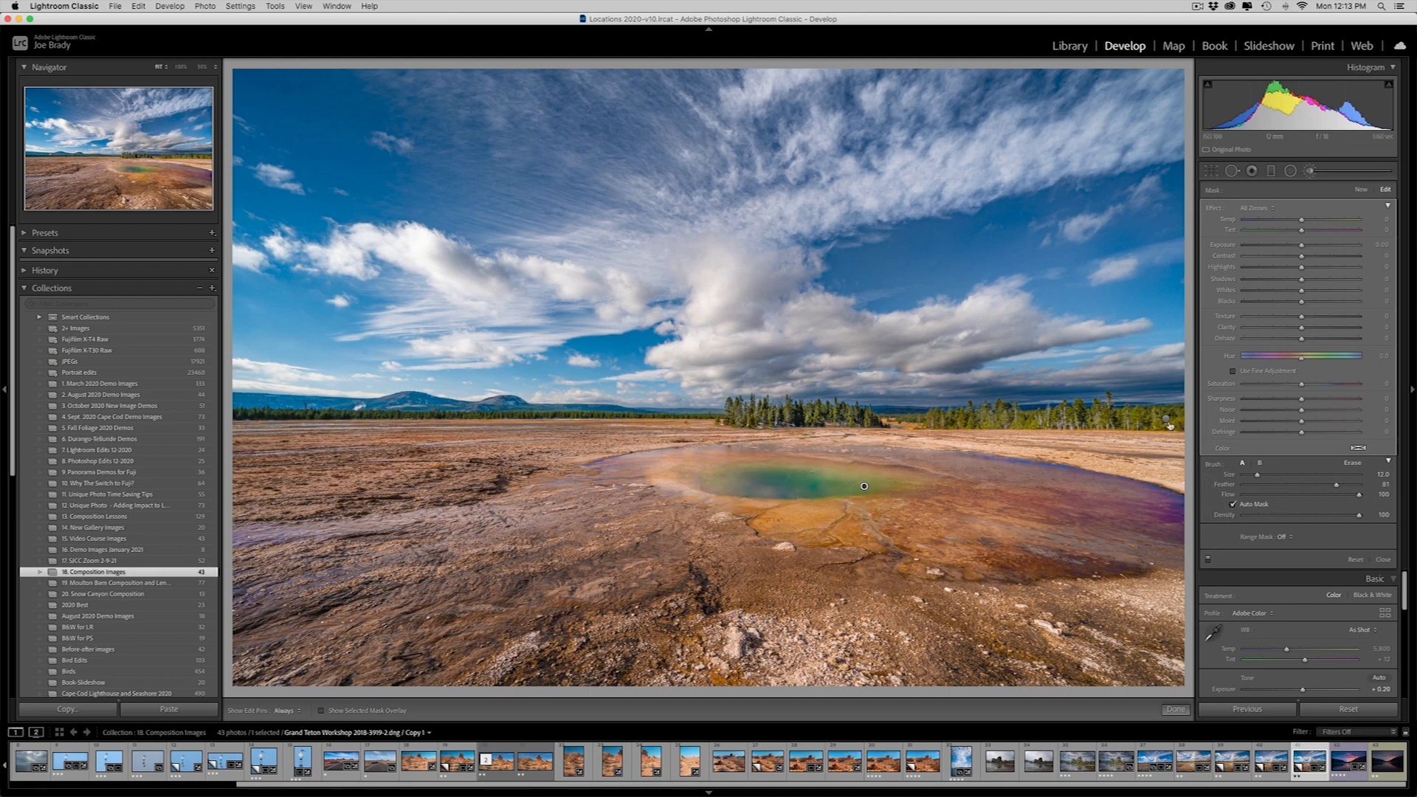
Step: Set the hot spring water mask's Temp to -6 and Exposure to 0.12, and raise its Saturation moderately
{"action": "left_click_drag", "start_coordinate": [1300, 220], "coordinate": [1298, 222]}
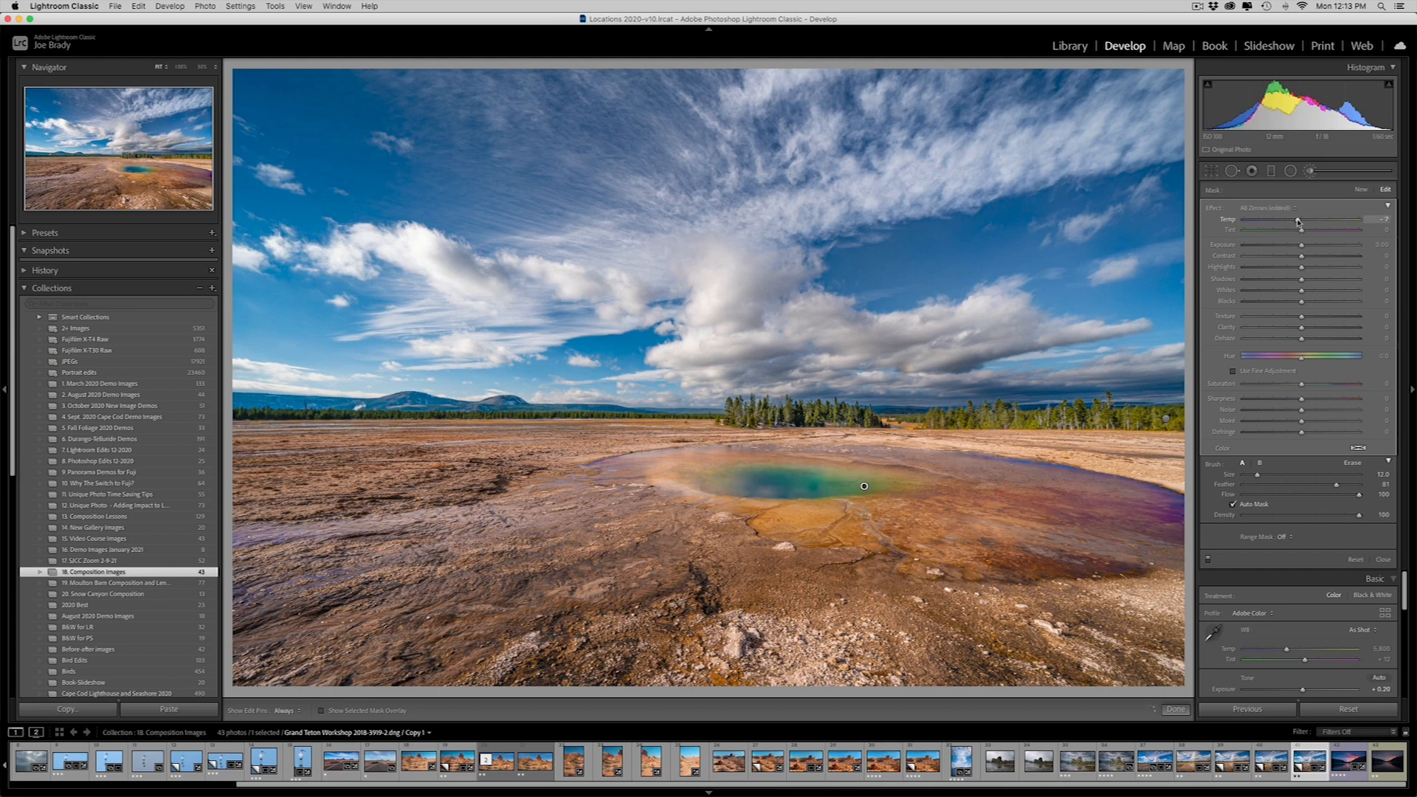
{"action": "left_click_drag", "start_coordinate": [1301, 384], "coordinate": [1318, 384]}
{"action": "left_click_drag", "start_coordinate": [1301, 245], "coordinate": [1304, 249]}
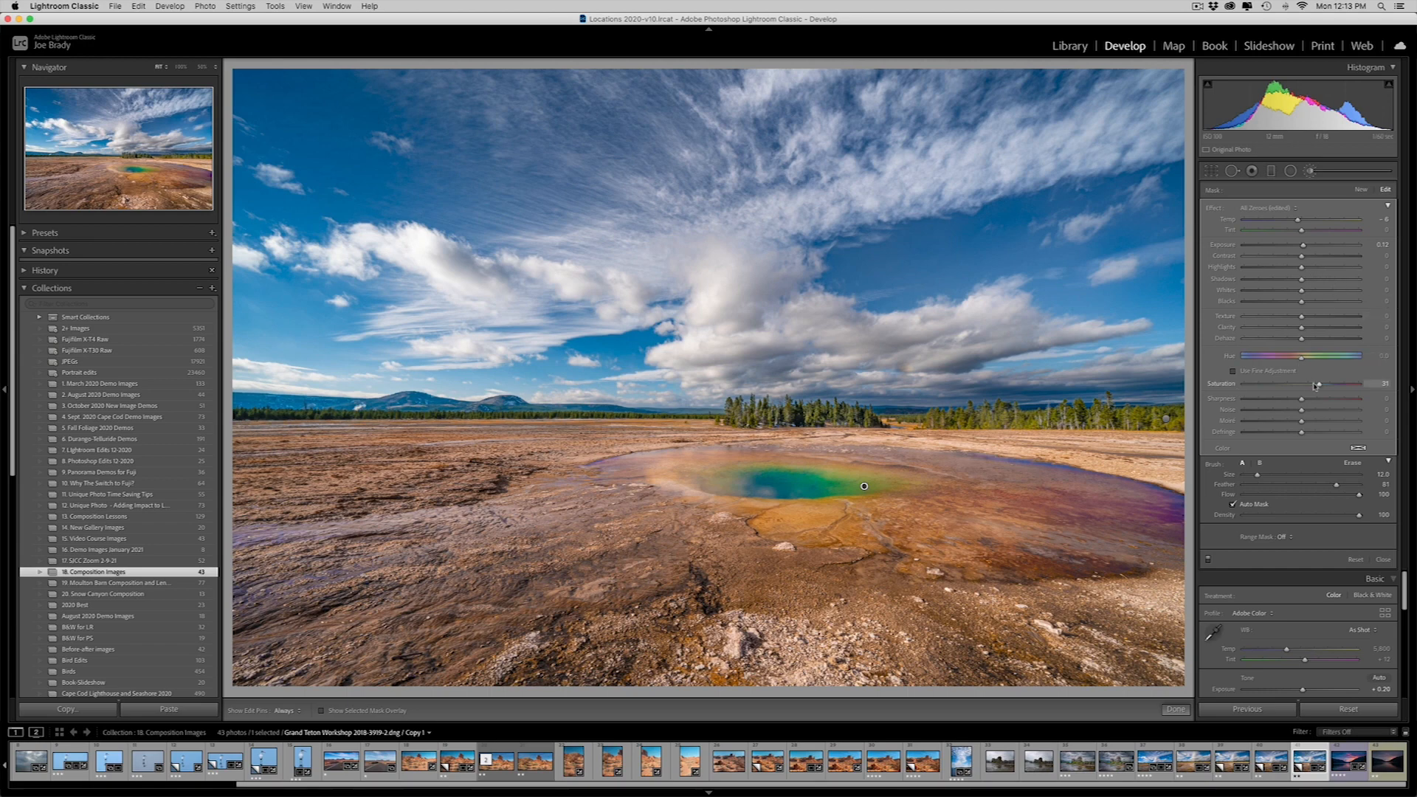
{"action": "left_click_drag", "start_coordinate": [1319, 385], "coordinate": [1312, 386]}
Step: Paint a new brush mask of size 6 along the purple far edge of the pool on the right, checking its overlay
{"action": "left_click", "coordinate": [1360, 190]}
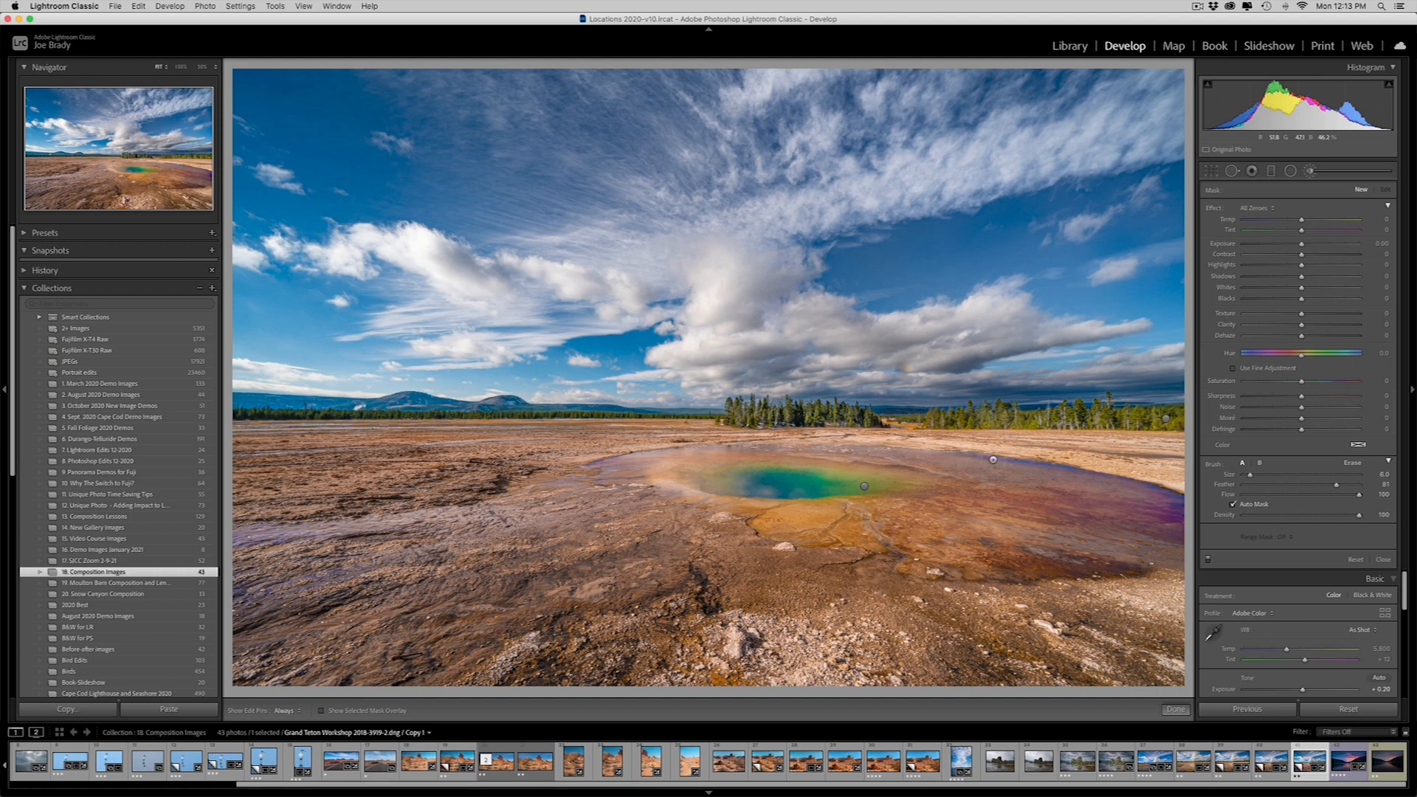
{"action": "key", "text": "["}
{"action": "left_click_drag", "start_coordinate": [981, 457], "coordinate": [983, 458]}
{"action": "mouse_move", "coordinate": [1070, 469]}
{"action": "left_mouse_down"}
{"action": "mouse_move", "coordinate": [1176, 498]}
{"action": "mouse_move", "coordinate": [1177, 516]}
{"action": "mouse_move", "coordinate": [1149, 488]}
{"action": "mouse_move", "coordinate": [1078, 470]}
{"action": "left_mouse_up"}
{"action": "key", "text": "h"}
{"action": "key", "text": "o"}
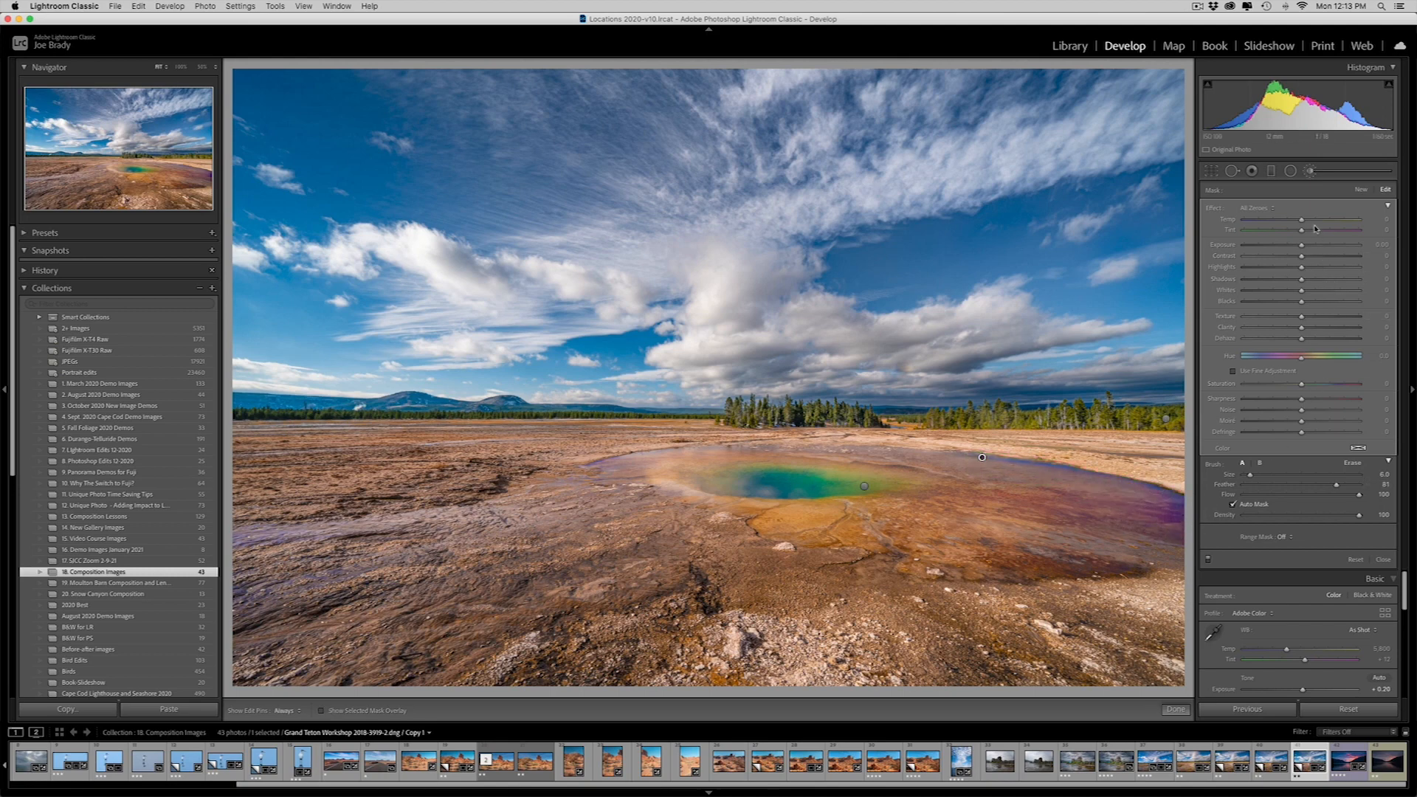
Step: Reduce the purple cast on the pool edge mask with slightly higher Temp, slightly lower Tint and Saturation -28, and finish the adjustment
{"action": "left_click_drag", "start_coordinate": [1301, 232], "coordinate": [1298, 230]}
{"action": "left_click_drag", "start_coordinate": [1301, 222], "coordinate": [1305, 222]}
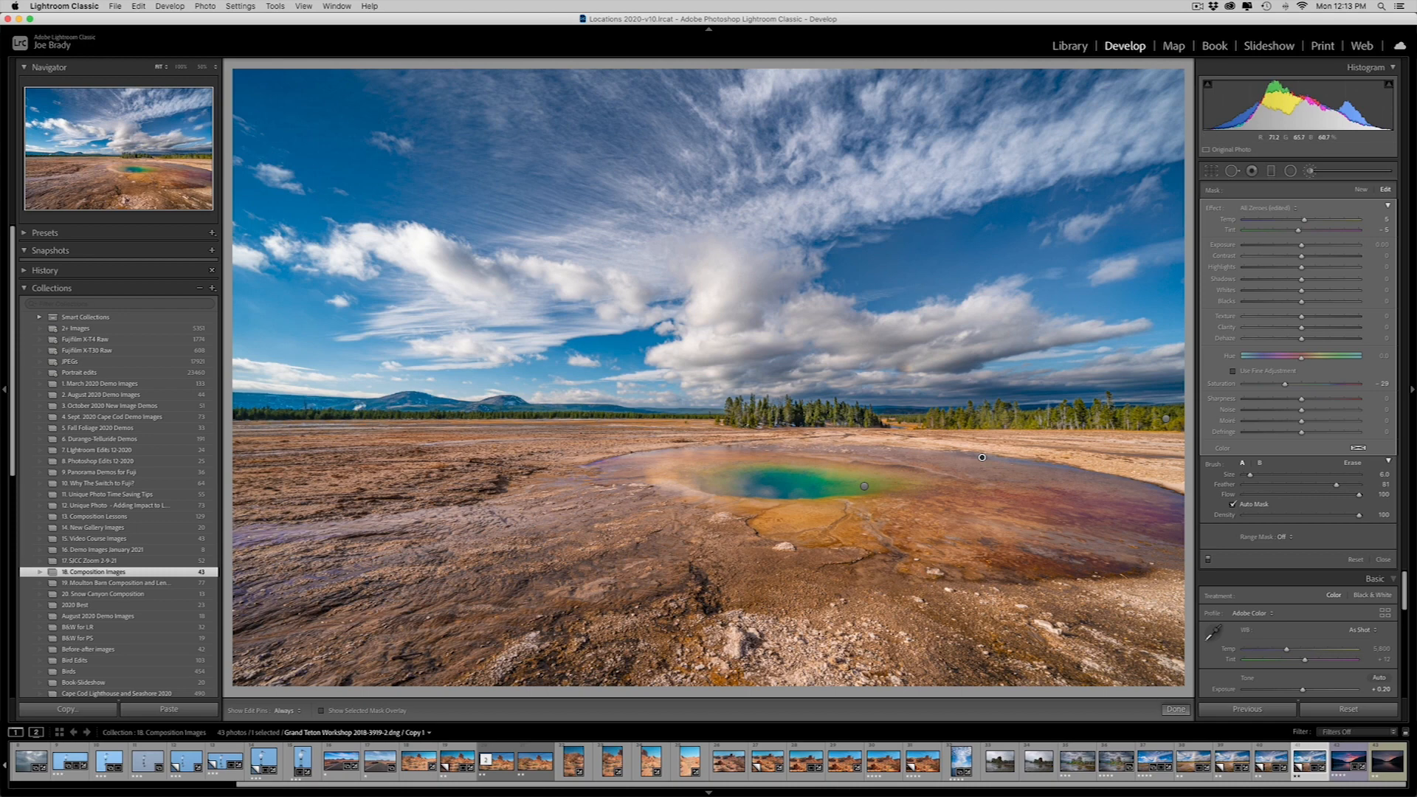
{"action": "left_click", "coordinate": [1176, 709]}
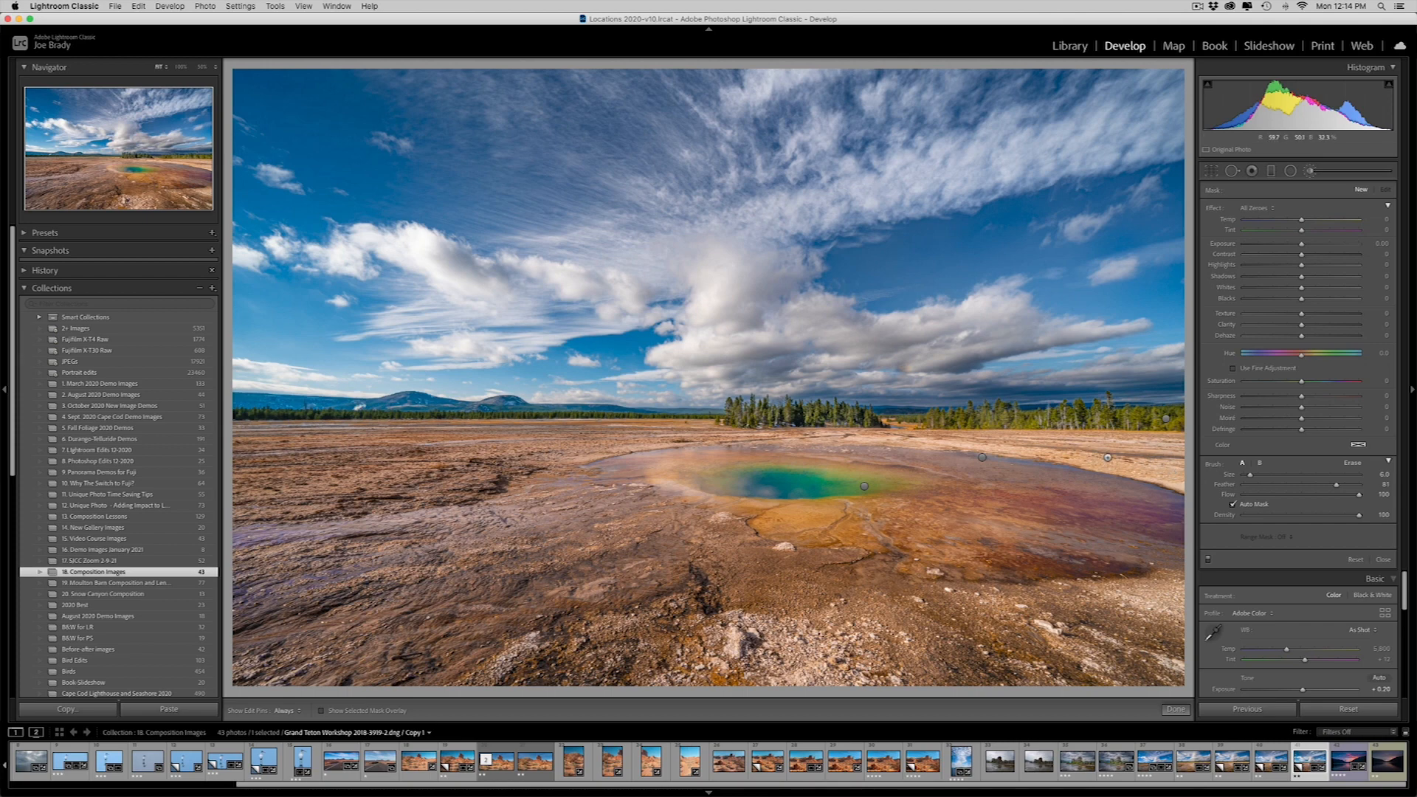
Step: Paint a new brush mask over the bright ground behind the pool on the right, and erase the spill over the water
{"action": "key", "text": "bracketright"}
{"action": "key", "text": "bracketright"}
{"action": "key", "text": "bracketright"}
{"action": "key", "text": "bracketright"}
{"action": "key", "text": "o"}
{"action": "left_click_drag", "start_coordinate": [1178, 478], "coordinate": [1050, 456]}
{"action": "key", "text": "alt"}
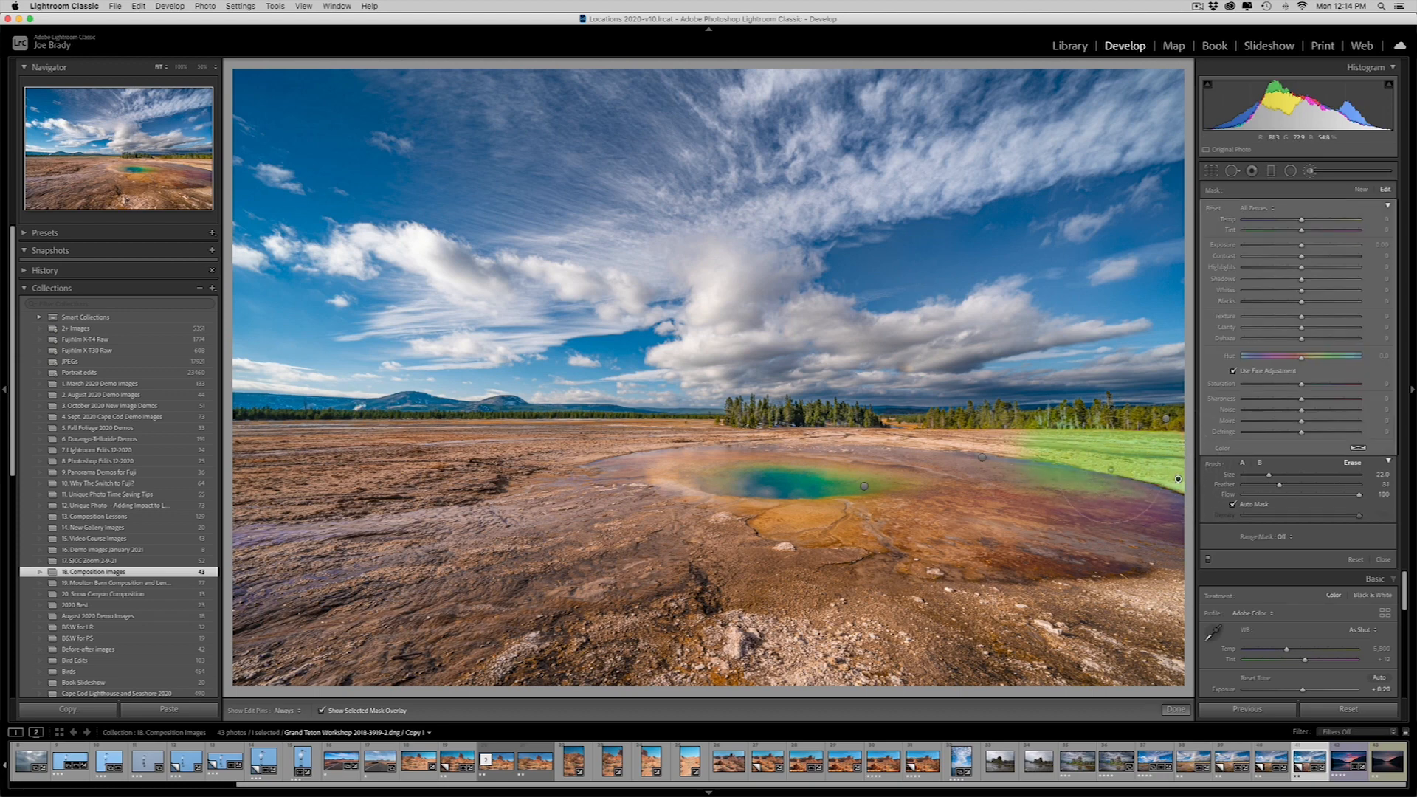
{"action": "left_click_drag", "start_coordinate": [1106, 488], "coordinate": [1037, 470]}
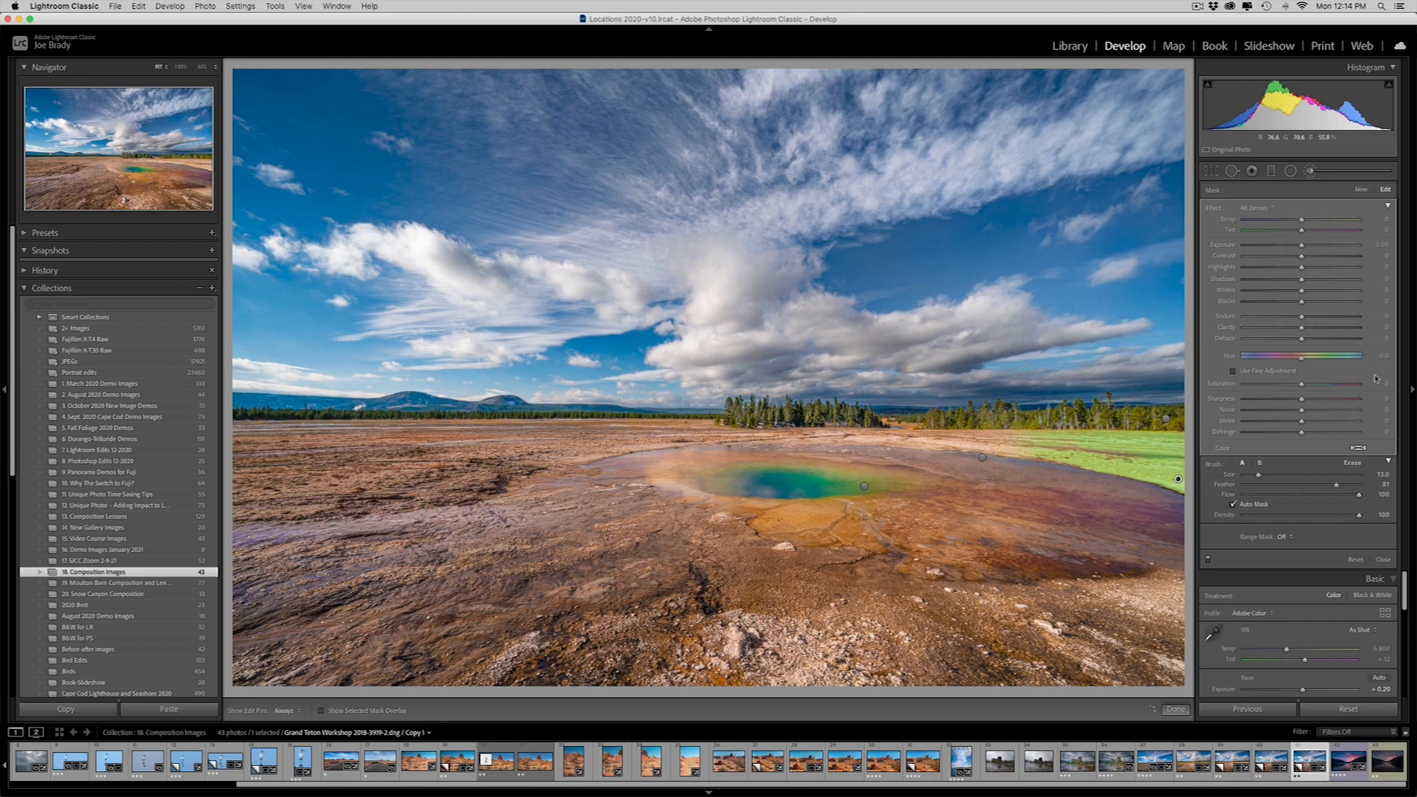
Step: Slightly lower the bright ground mask's Exposure, raise its Contrast, and finish the adjustment
{"action": "left_click_drag", "start_coordinate": [1301, 244], "coordinate": [1296, 247]}
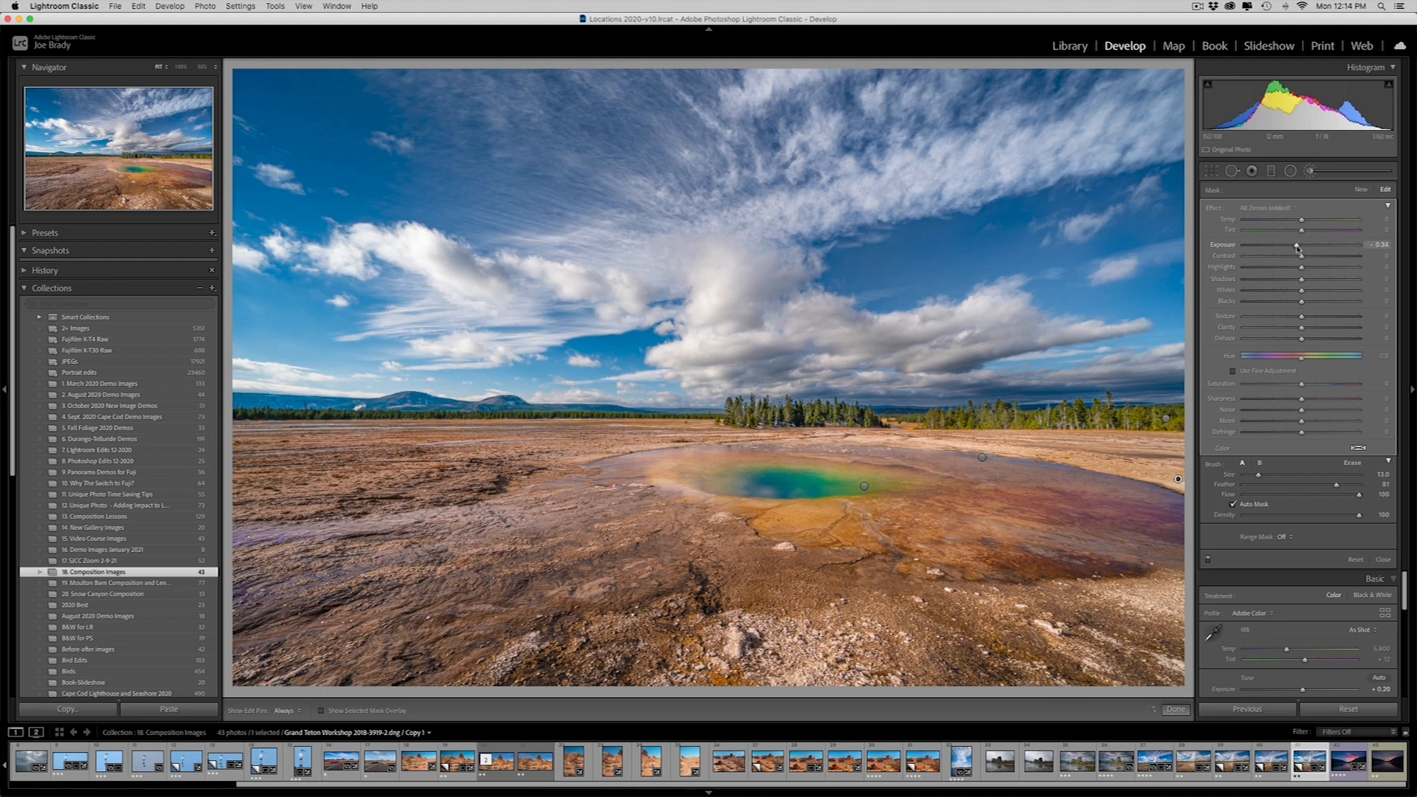
{"action": "left_click_drag", "start_coordinate": [1301, 256], "coordinate": [1313, 259]}
{"action": "left_click_drag", "start_coordinate": [1298, 248], "coordinate": [1299, 248]}
{"action": "left_click", "coordinate": [1176, 710]}
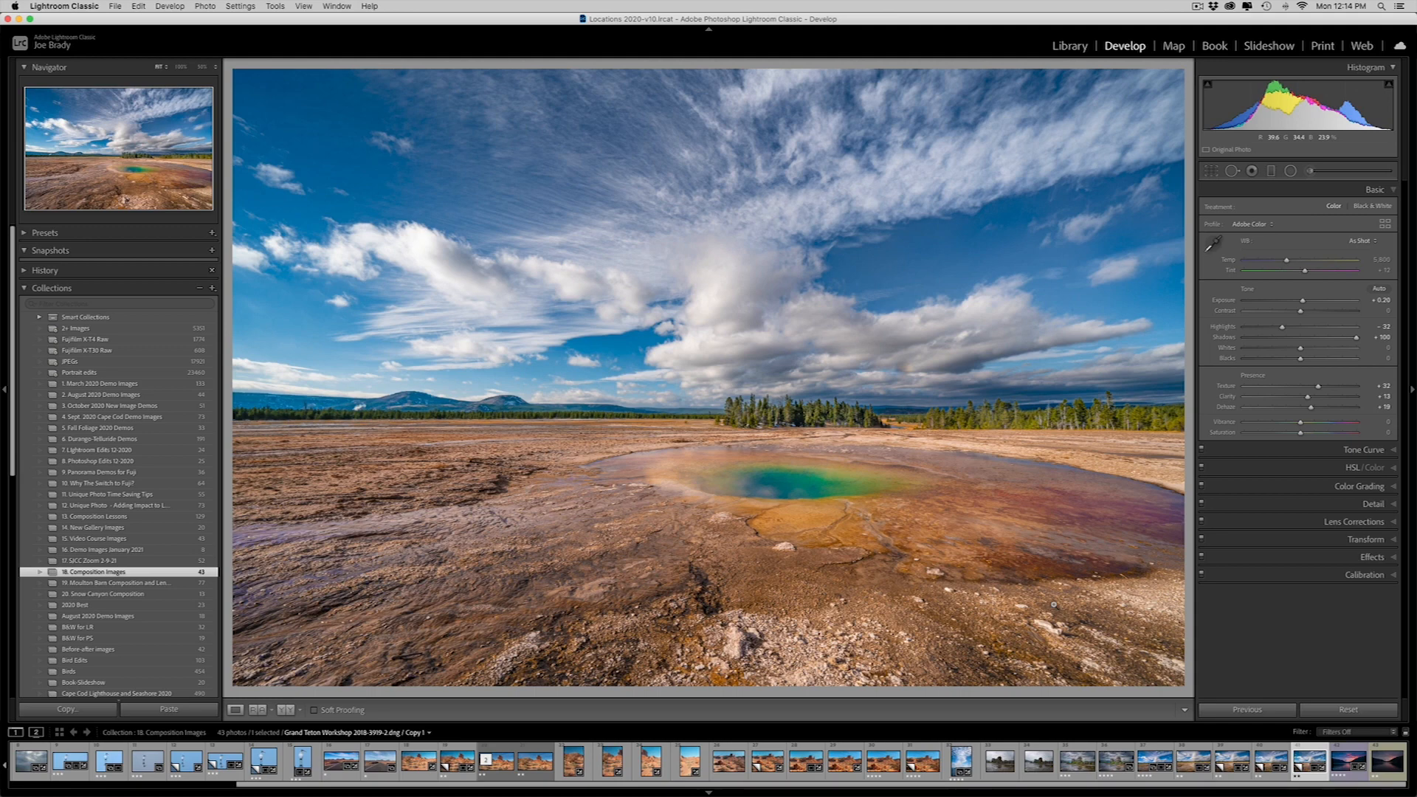
Step: Add a post-crop vignette with Amount -12, Roundness -75 and Feather 65
{"action": "left_click", "coordinate": [1371, 558]}
{"action": "left_click_drag", "start_coordinate": [1300, 353], "coordinate": [1240, 354]}
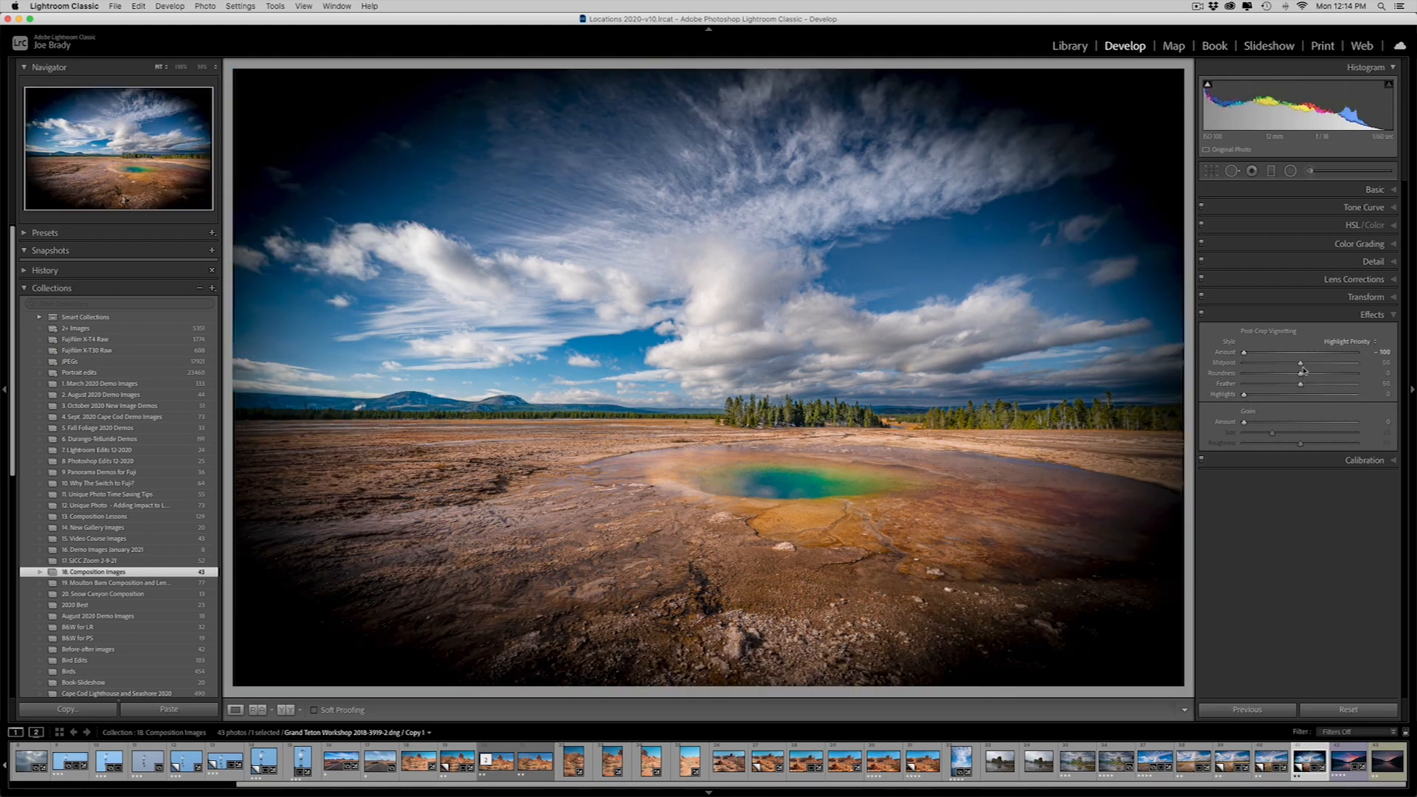
{"action": "mouse_move", "coordinate": [1300, 373]}
{"action": "left_mouse_down"}
{"action": "mouse_move", "coordinate": [1260, 375]}
{"action": "mouse_move", "coordinate": [1318, 386]}
{"action": "left_mouse_up"}
{"action": "left_click_drag", "start_coordinate": [1244, 353], "coordinate": [1296, 360]}
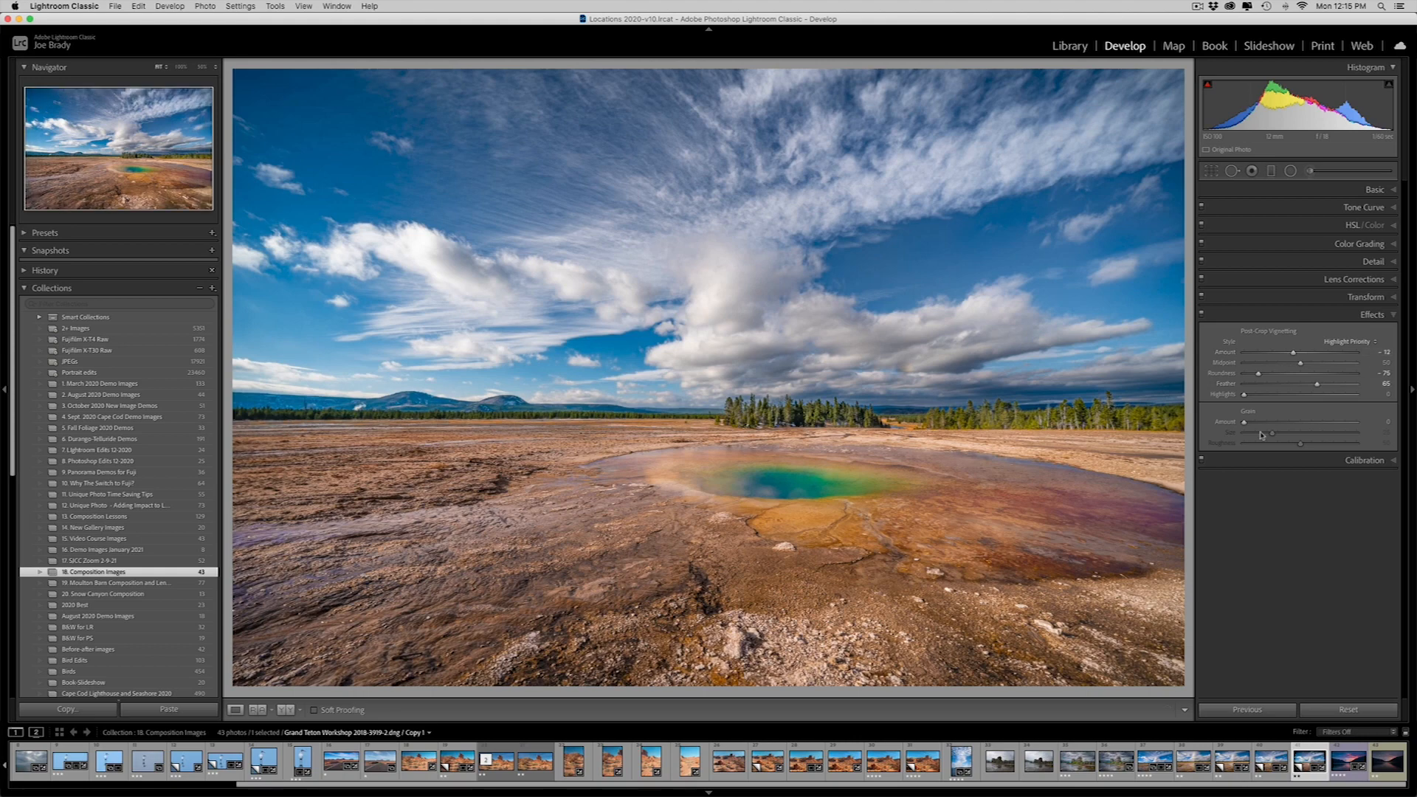
Step: Compare the photo with the vignette effect off and on, and view the photo full screen
{"action": "left_click", "coordinate": [1201, 316]}
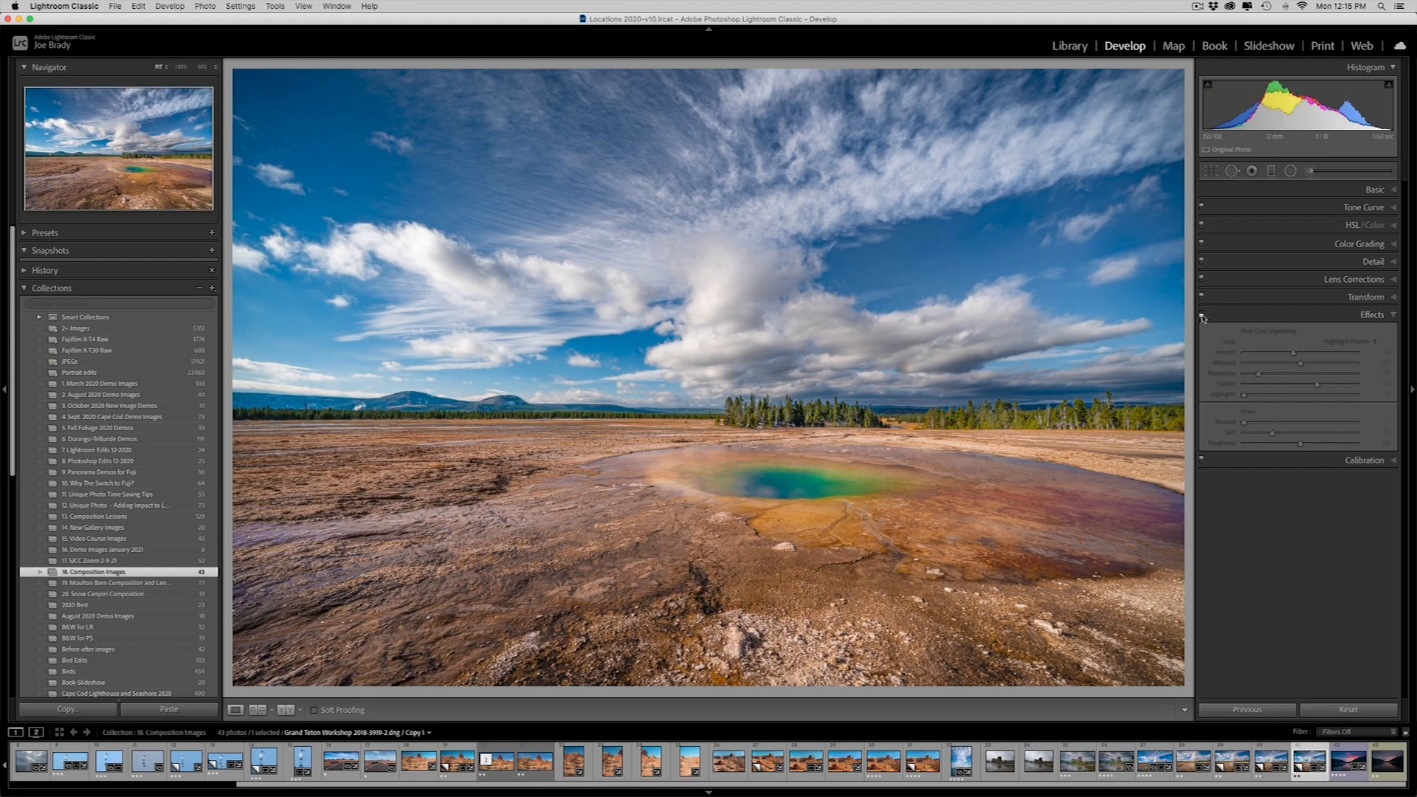
{"action": "left_click", "coordinate": [1201, 316]}
{"action": "left_click", "coordinate": [1201, 315]}
{"action": "left_click", "coordinate": [1202, 315]}
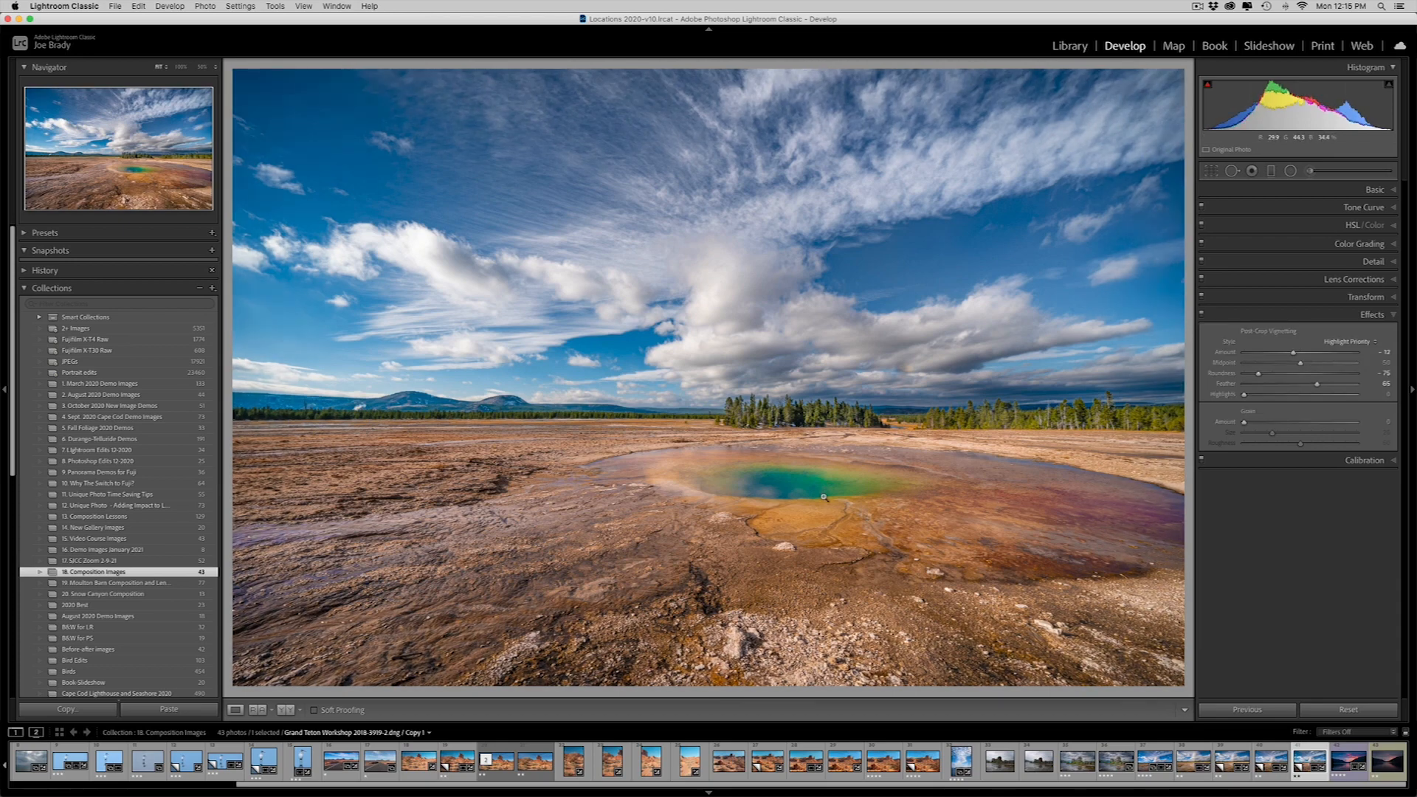
{"action": "key", "text": "f"}
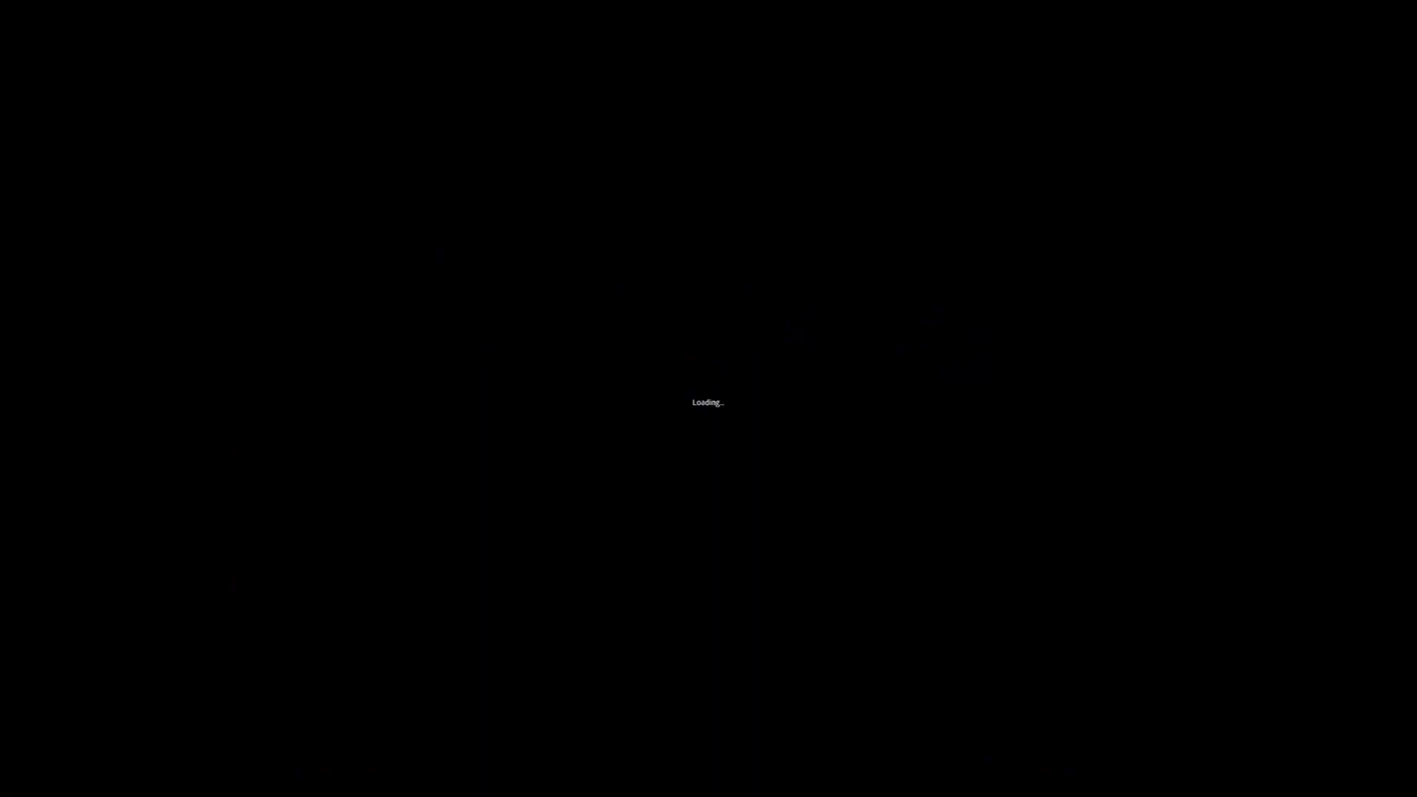